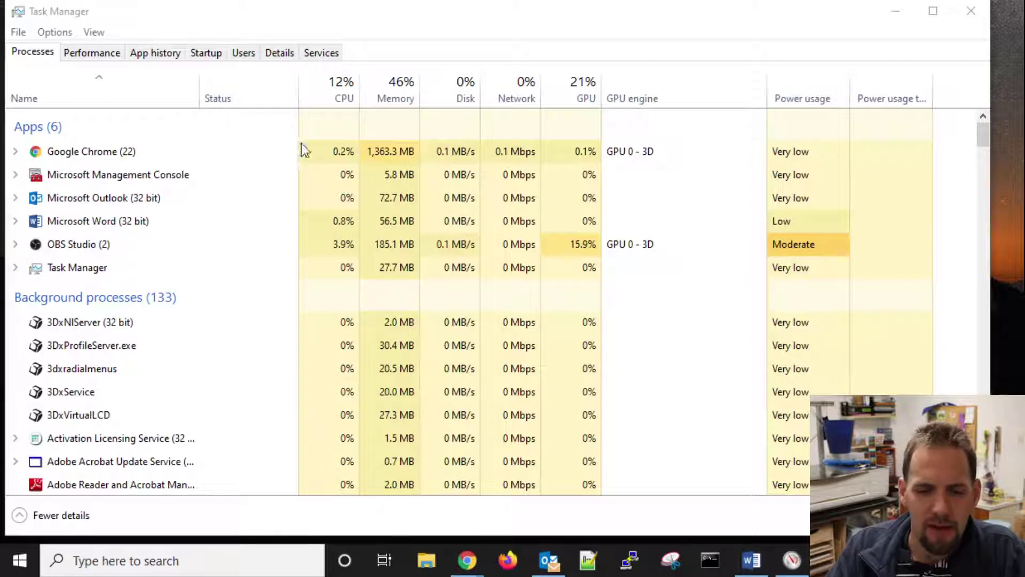
Launch Task Manager from the taskbar's context menu.
right_click(364, 550)
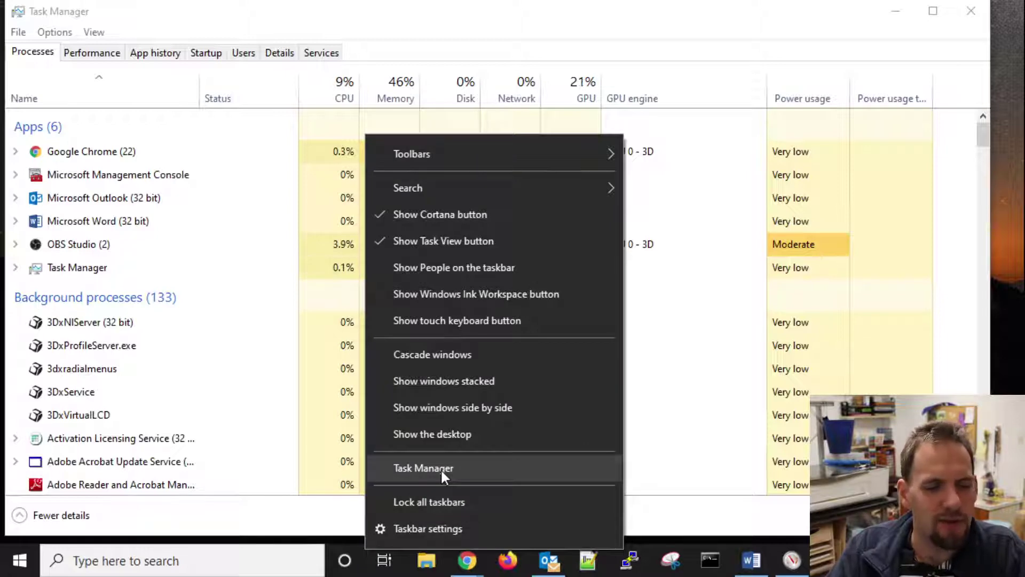
left_click(246, 11)
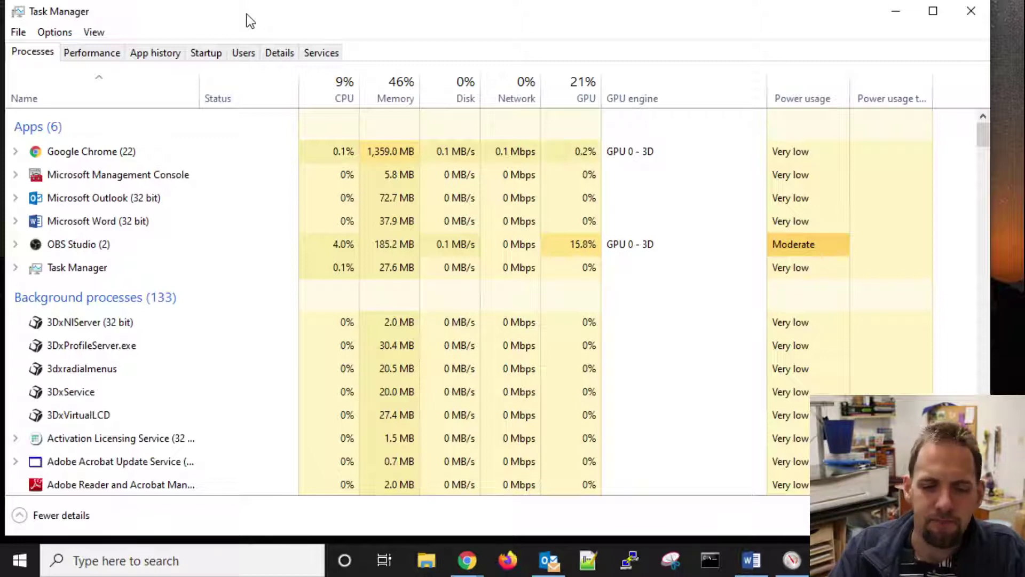
Collapse to the compact app list, review Microsoft Outlook's actions, then expand back to full details.
left_click(61, 515)
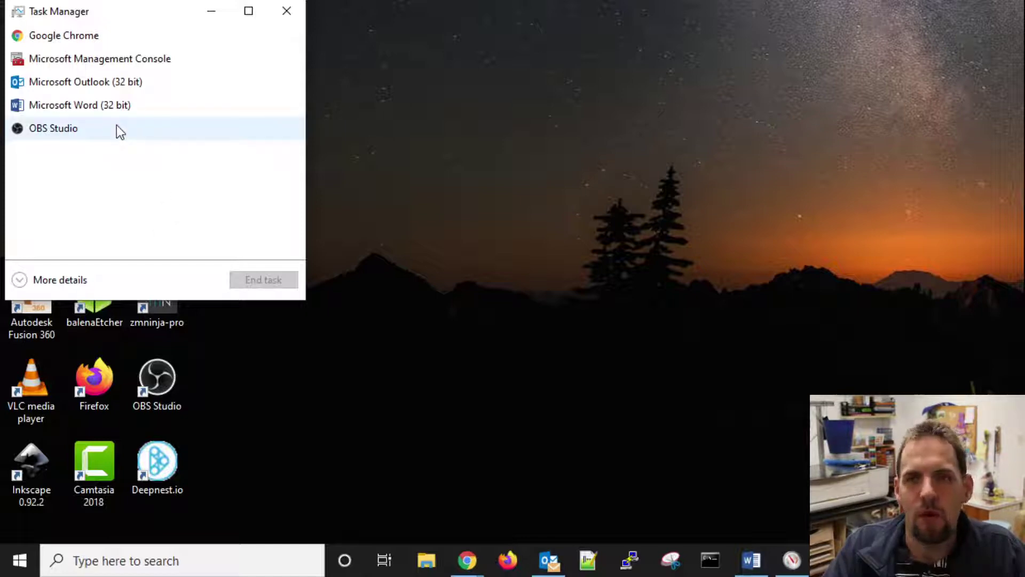
left_click(129, 84)
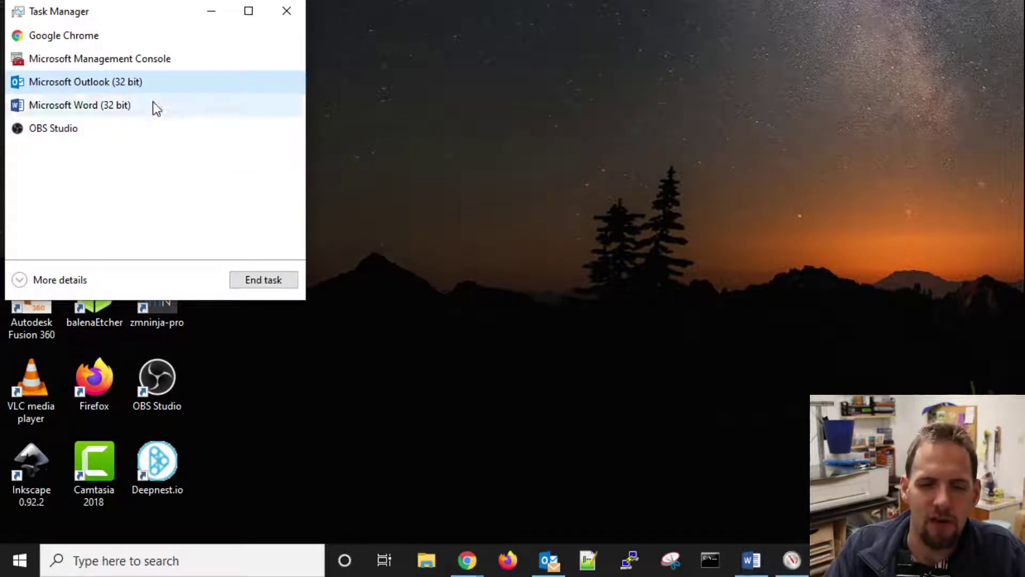
right_click(105, 75)
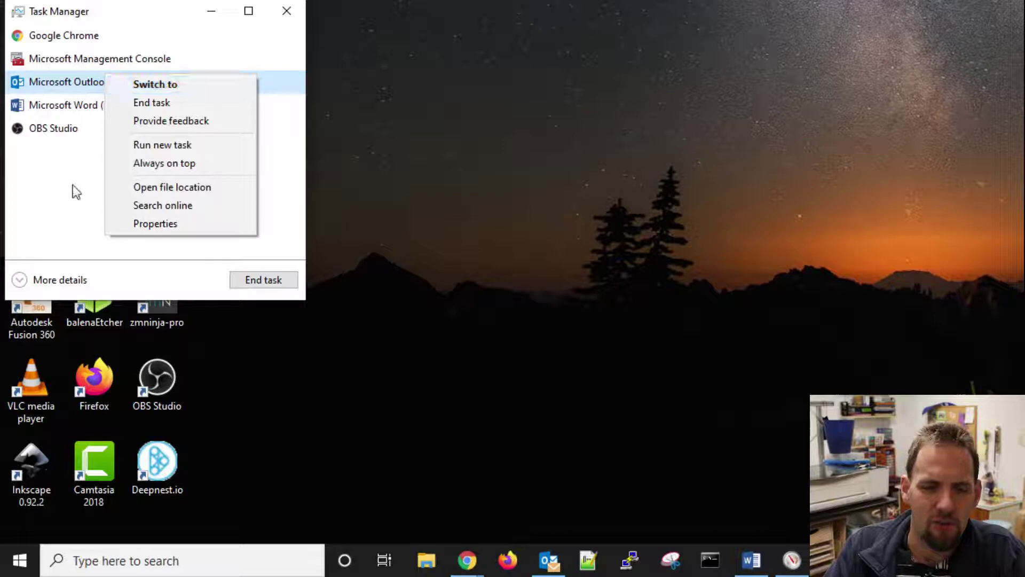
left_click(79, 169)
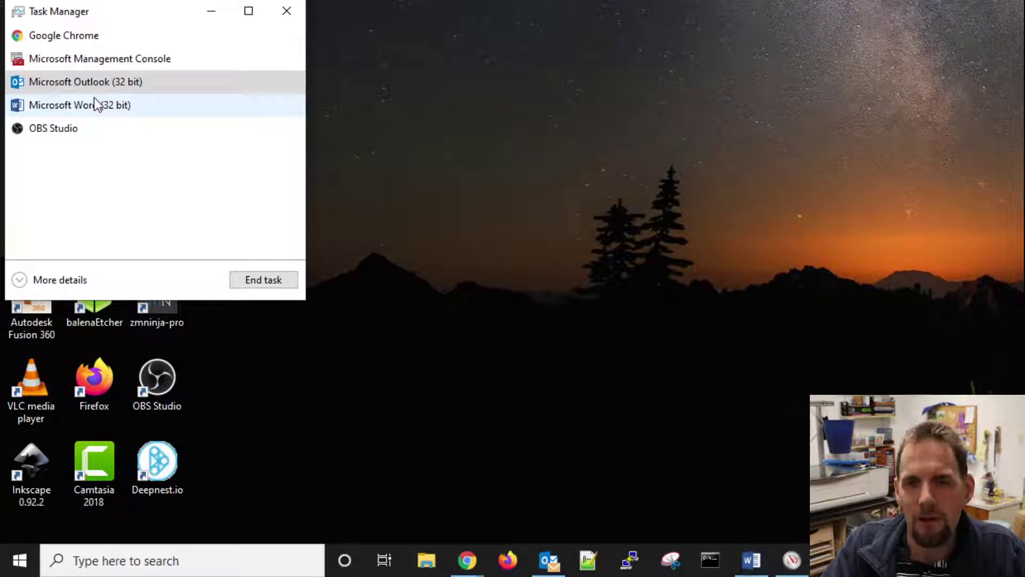
left_click(48, 283)
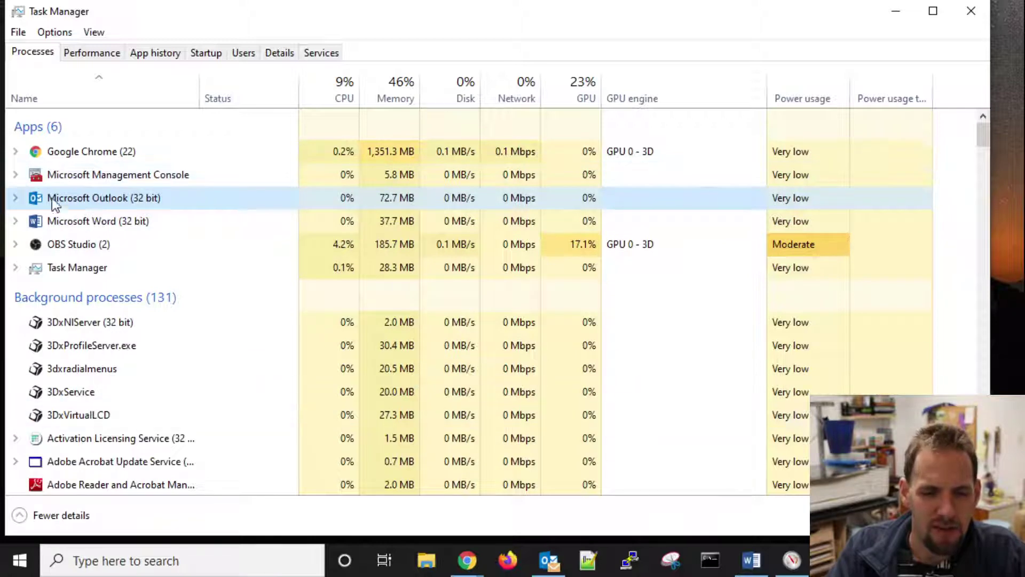
left_click(60, 96)
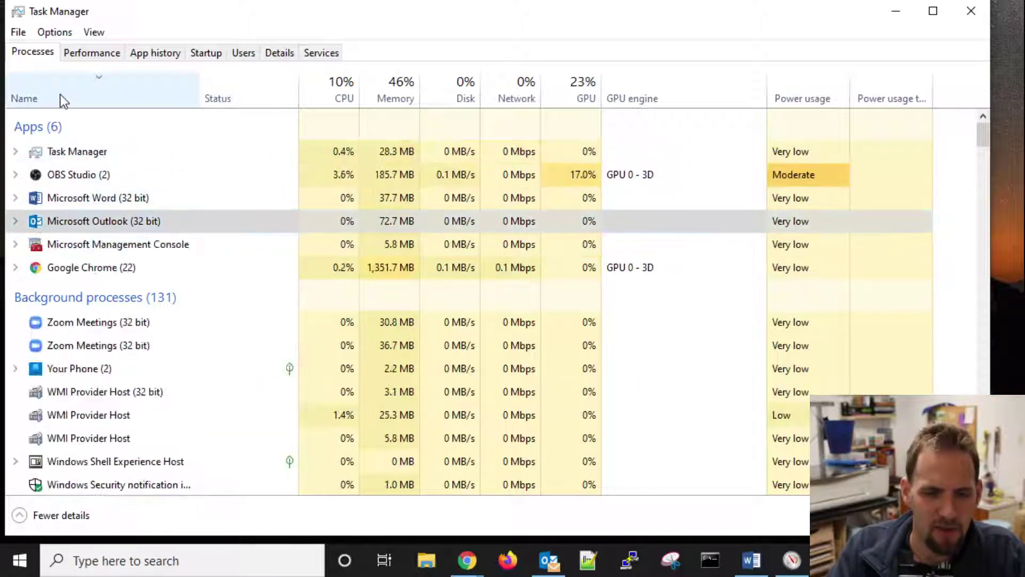
left_click(60, 95)
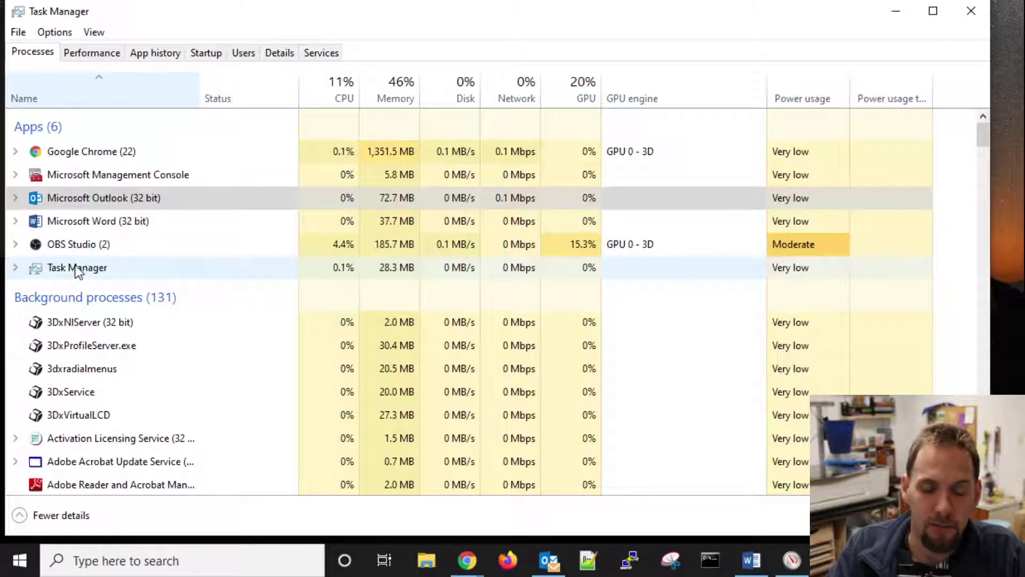
left_click(21, 515)
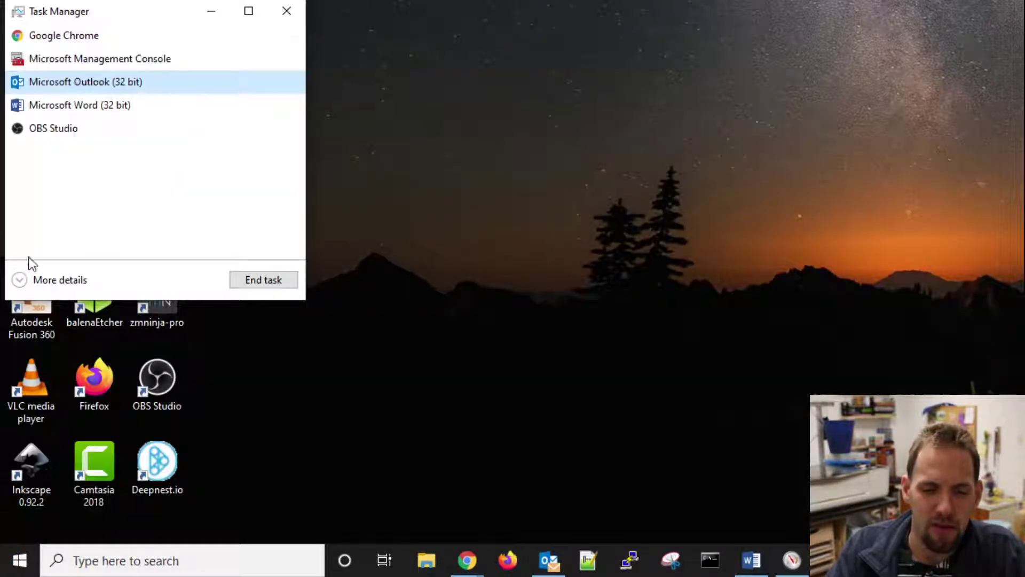
left_click(49, 280)
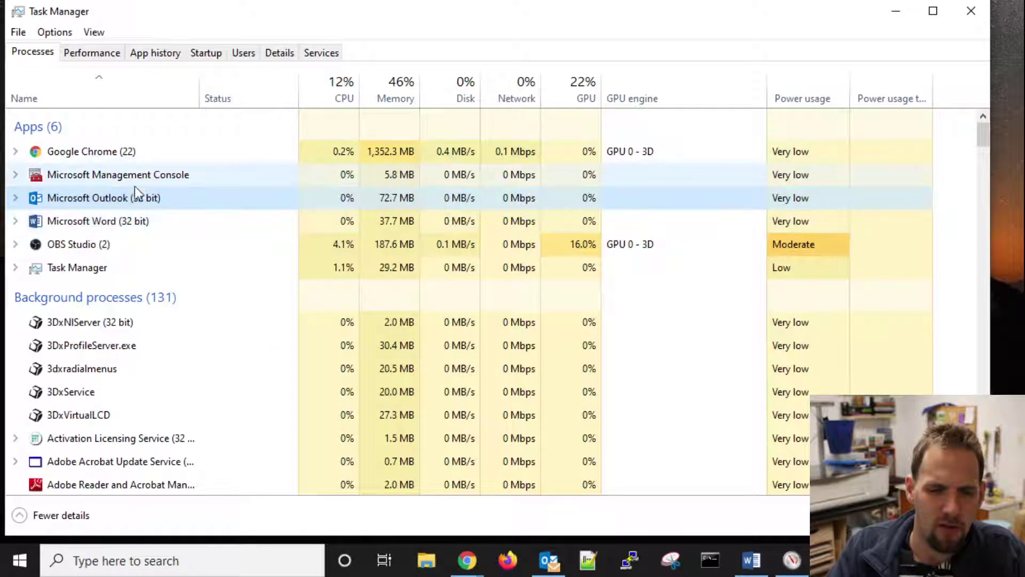
left_click(118, 270)
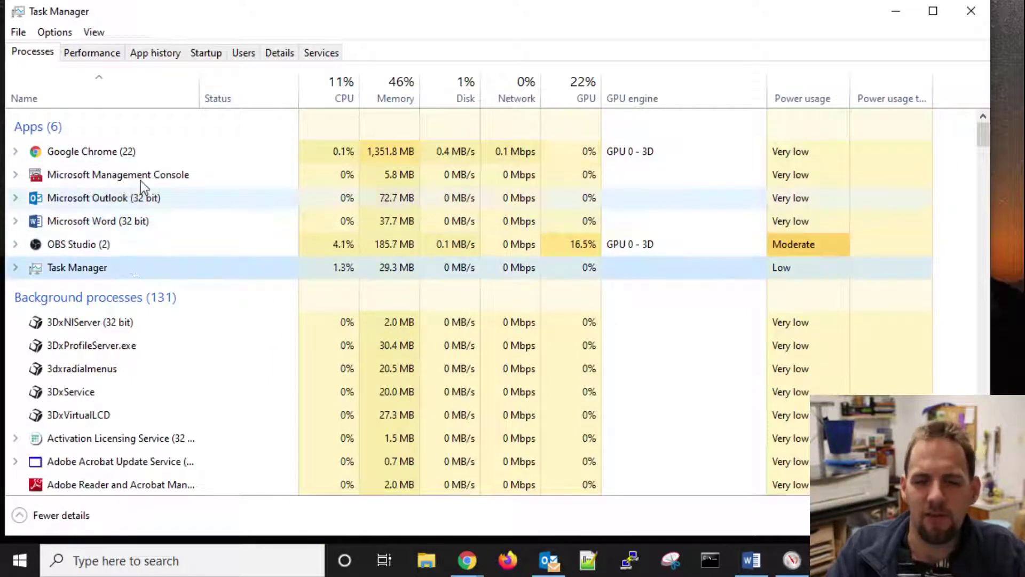
right_click(188, 75)
left_click(159, 91)
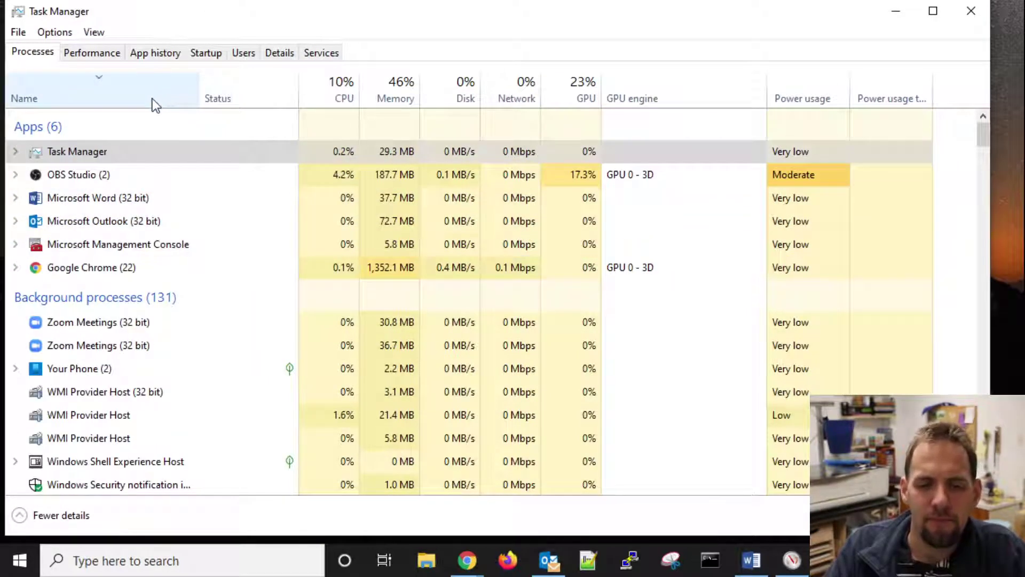
left_click(152, 98)
scroll(288, 318, "down", 1)
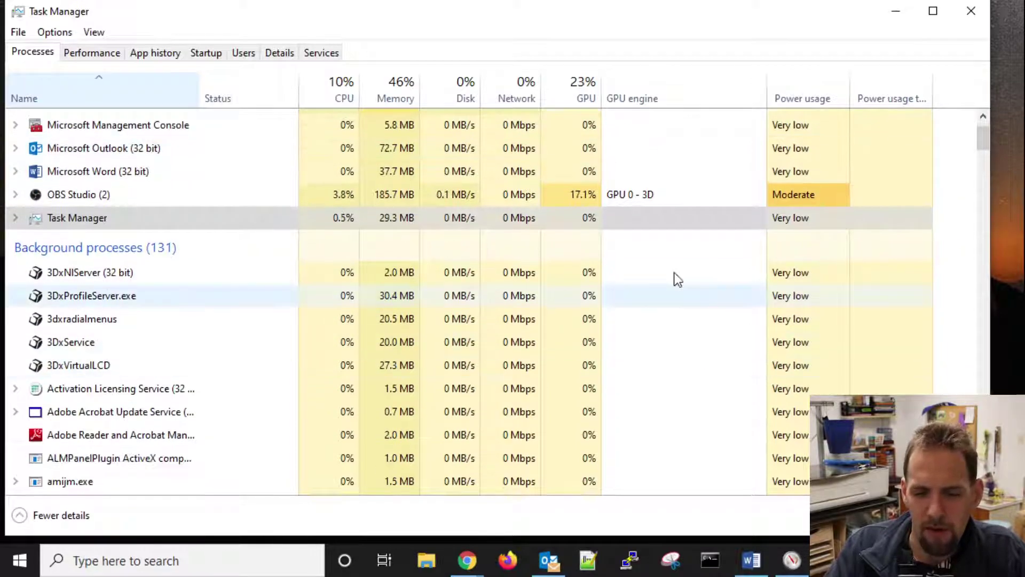
left_click_drag(972, 128, 927, 56)
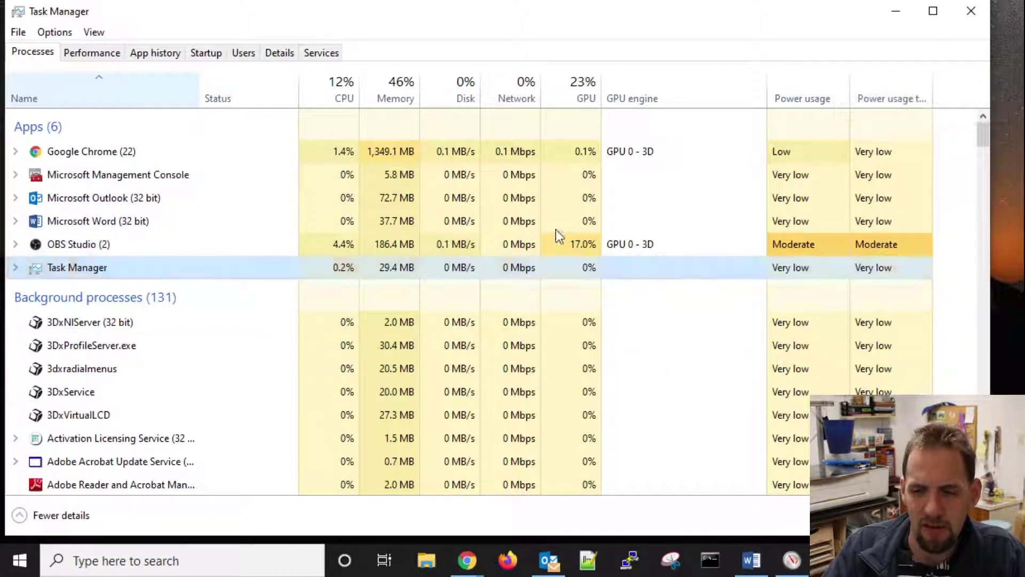
right_click(732, 87)
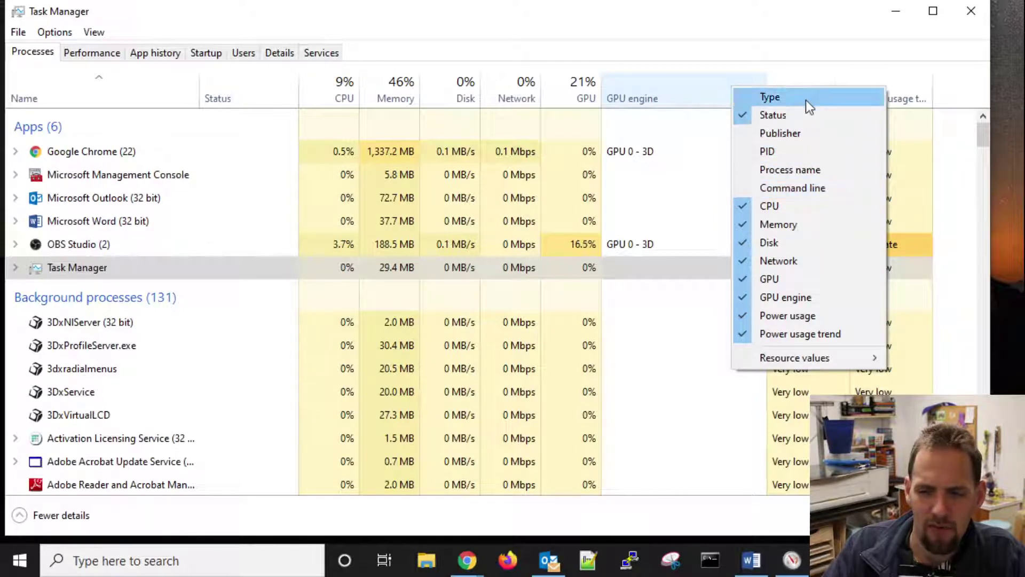
left_click(661, 63)
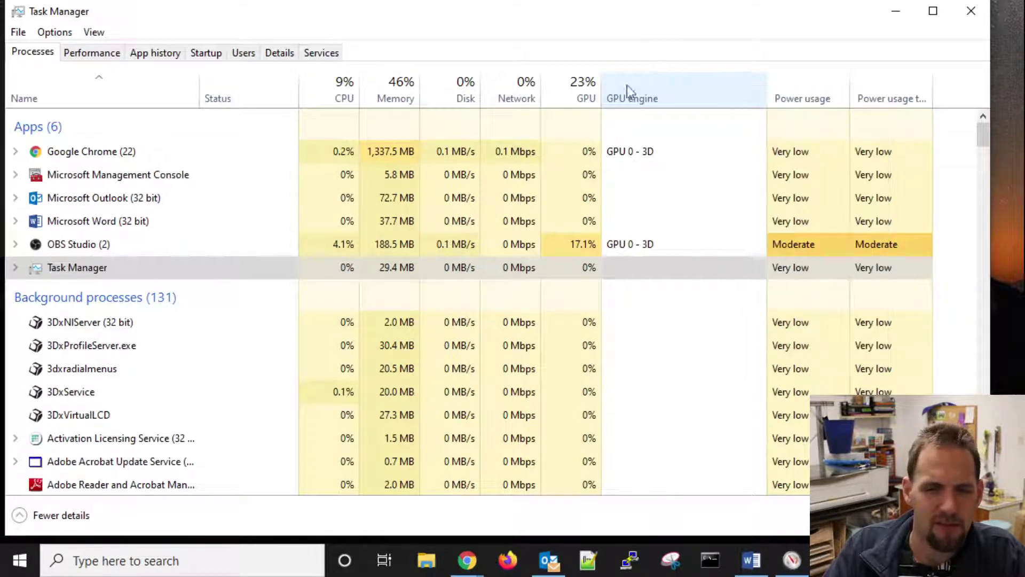
left_click(752, 560)
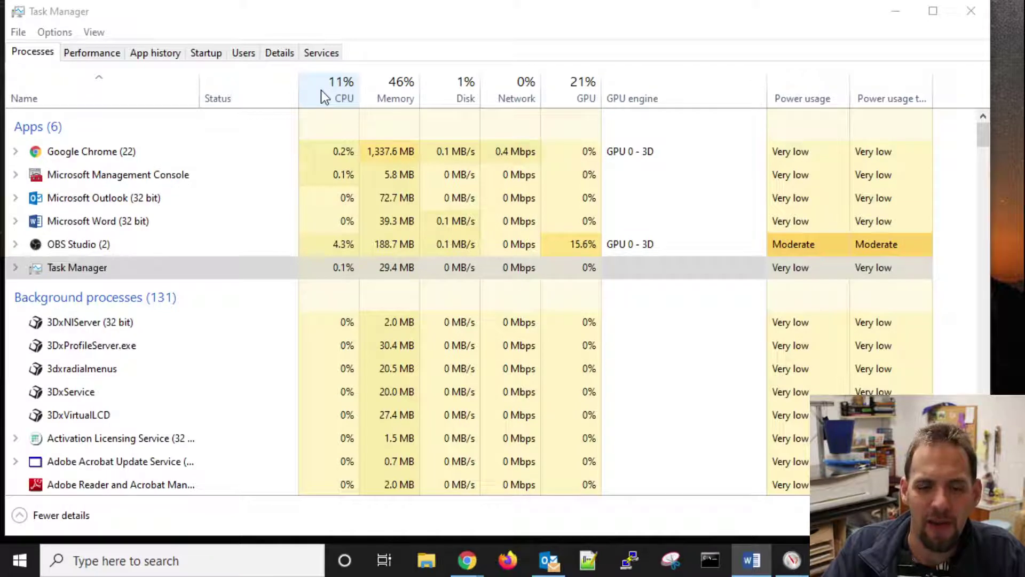
Sort processes by CPU, highest first, and launch AutoCAD 2021 from the Start menu.
left_click(325, 91)
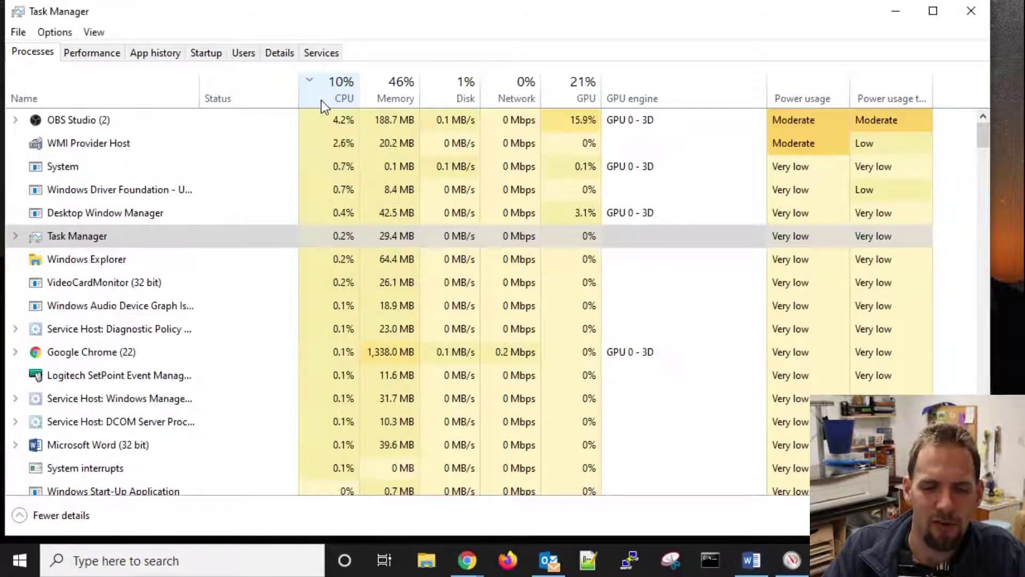
left_click(122, 118)
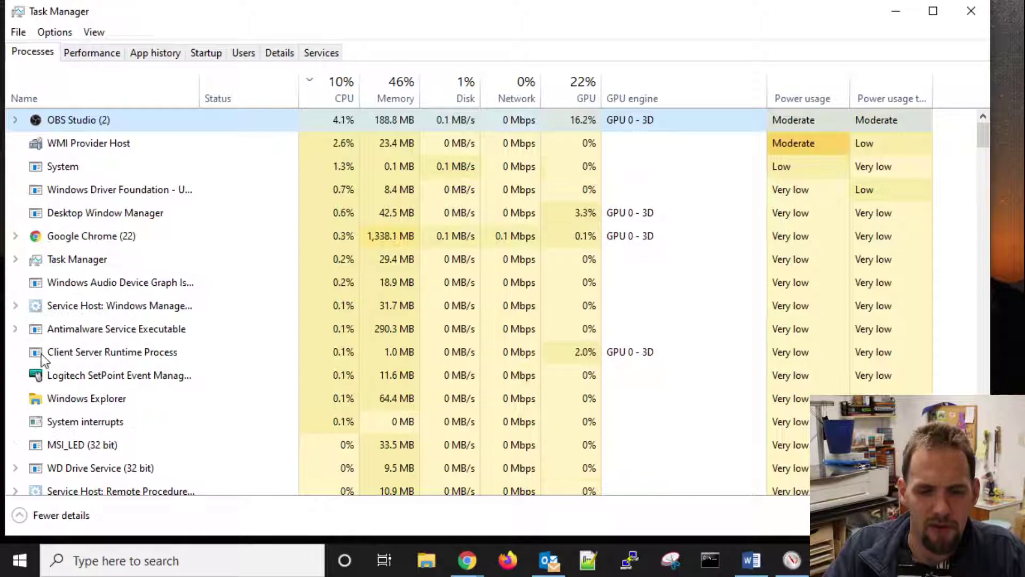
left_click(18, 561)
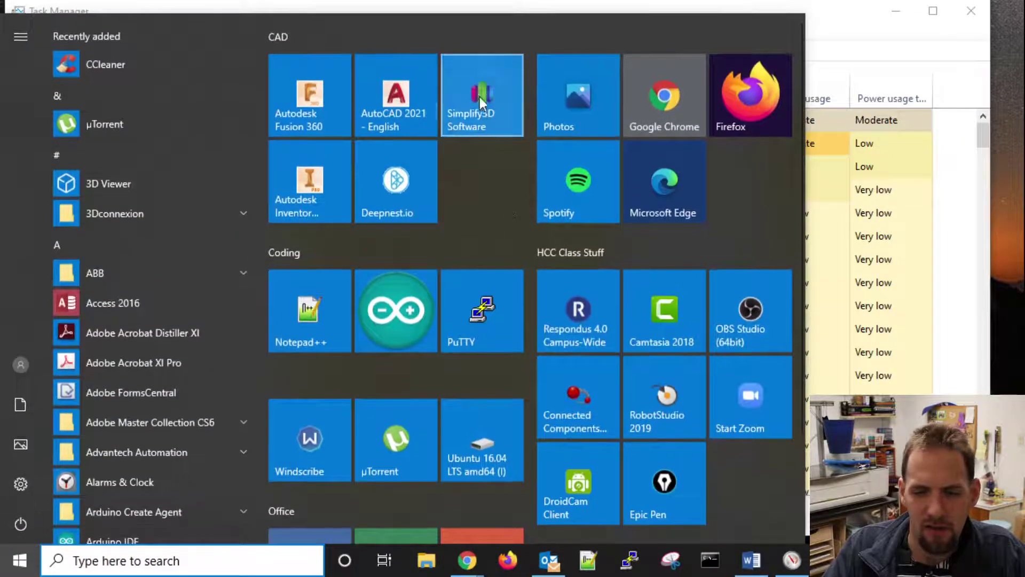
left_click(405, 88)
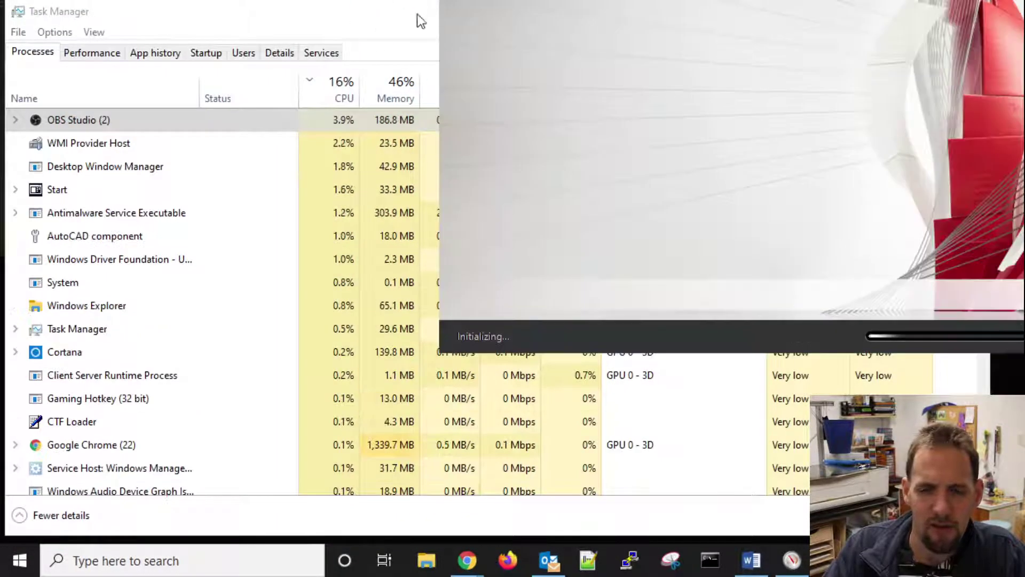
left_click(383, 16)
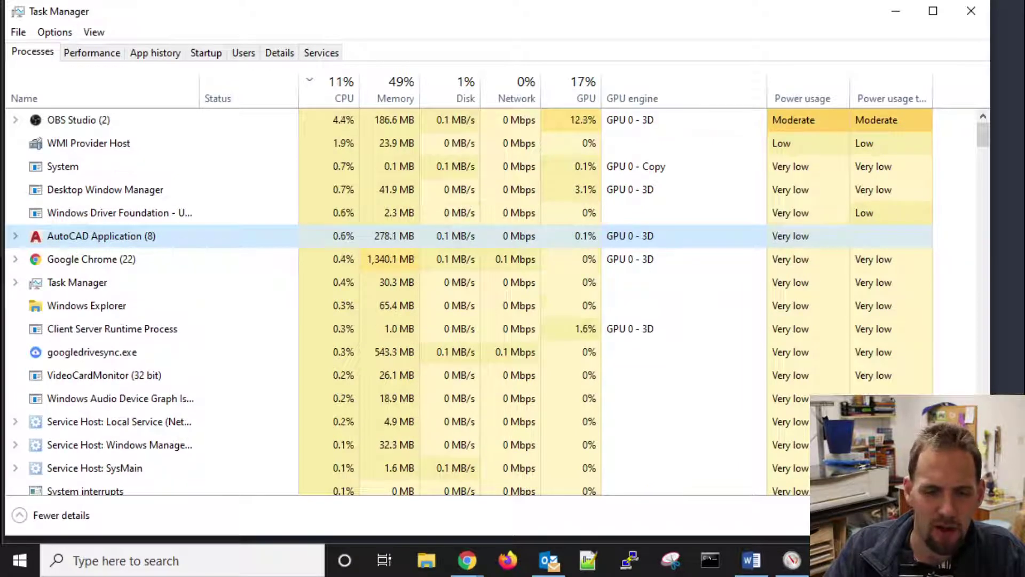
key("Delete")
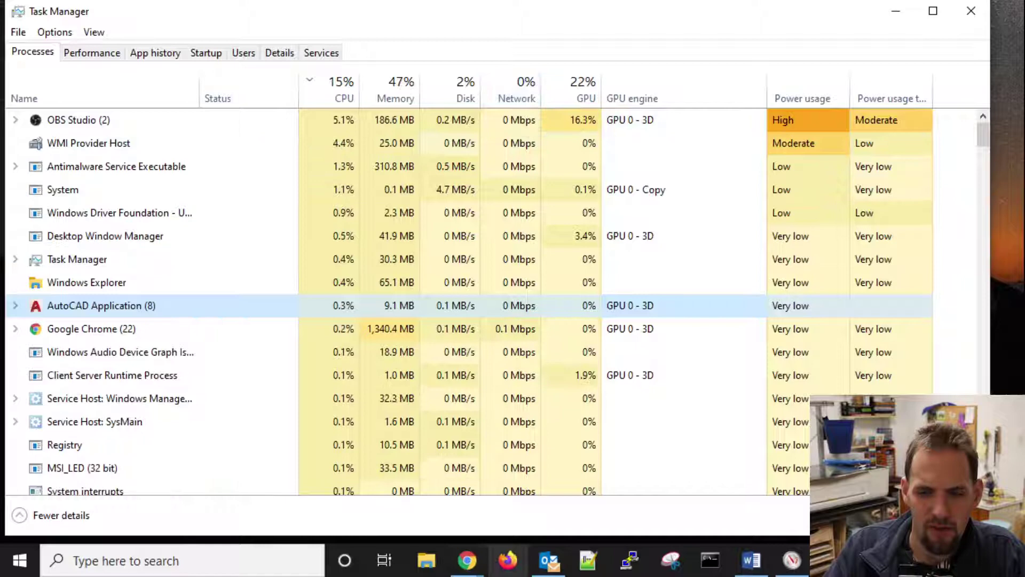
Switch to one of the open Chrome windows so its page loads.
mouse_move(468, 558)
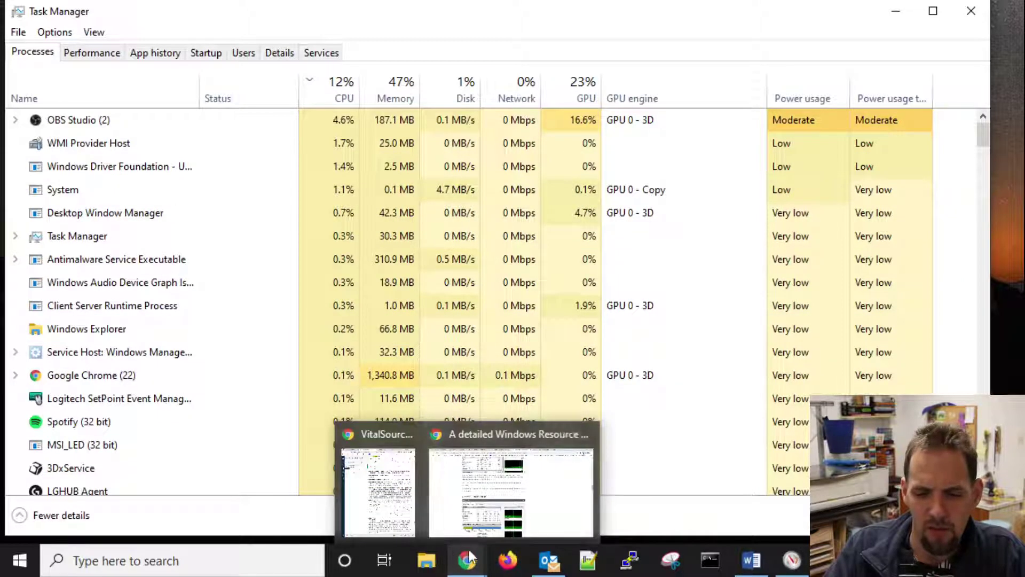
left_click(511, 491)
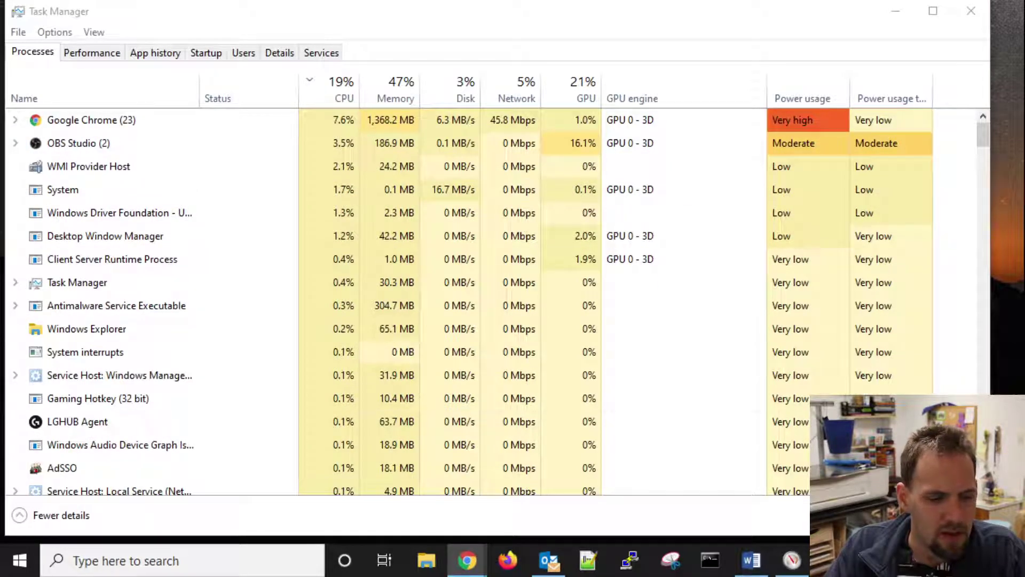
Open a File Explorer window with Win+E and sort processes by network usage.
key("super+e")
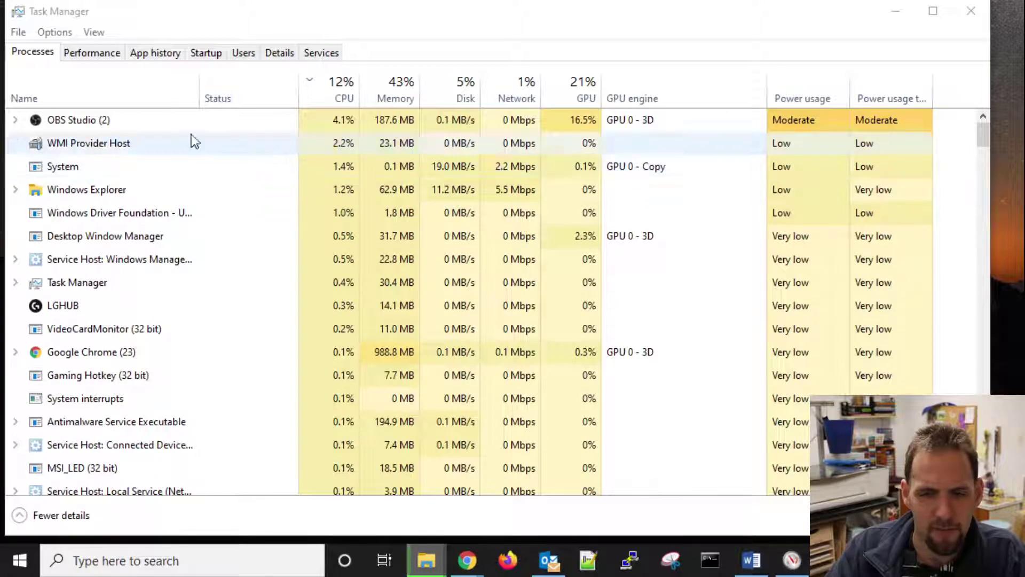
left_click(508, 95)
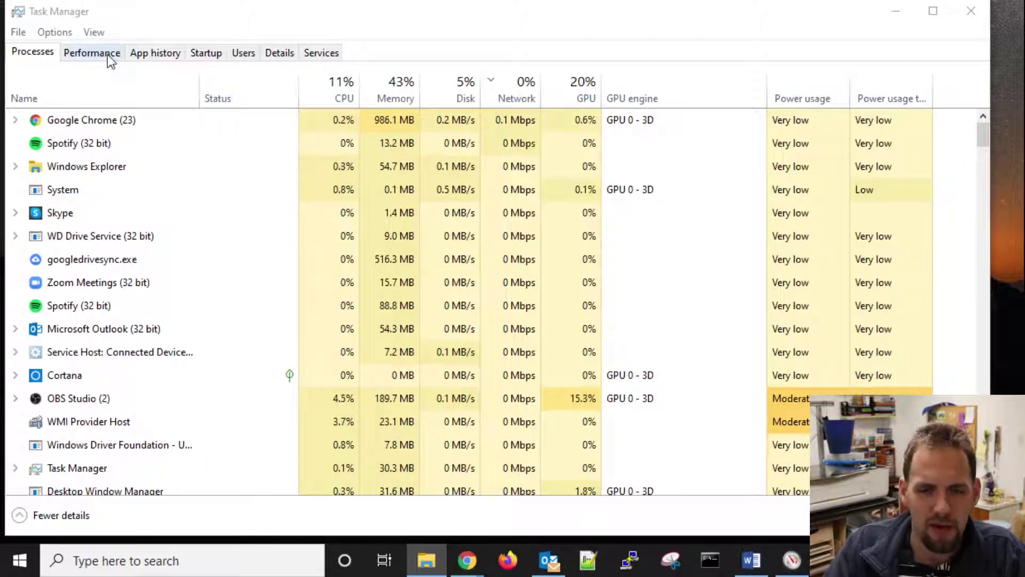
On the Performance tab, set the CPU graph to a single overall utilization graph.
left_click(92, 53)
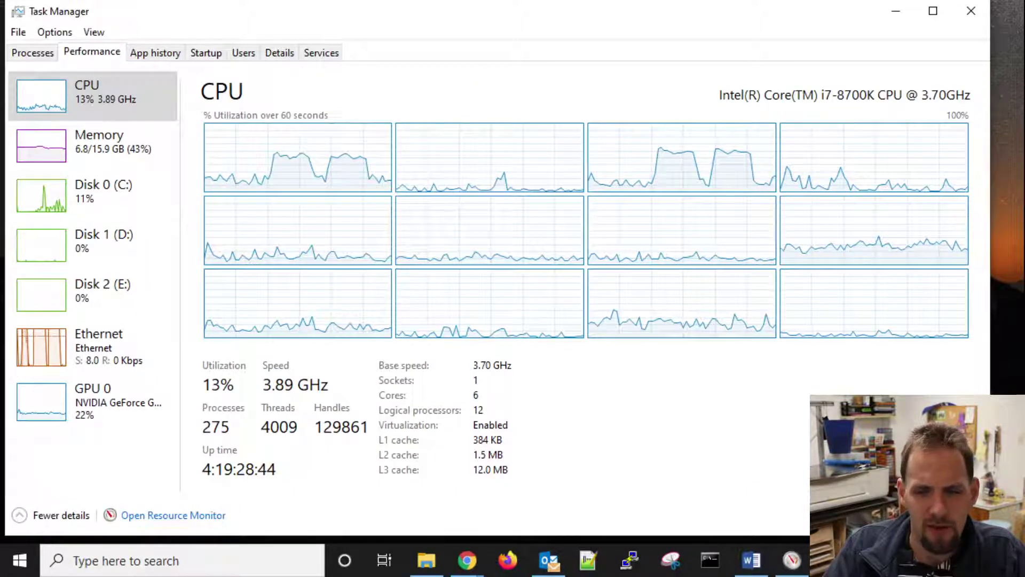
right_click(326, 203)
mouse_move(394, 208)
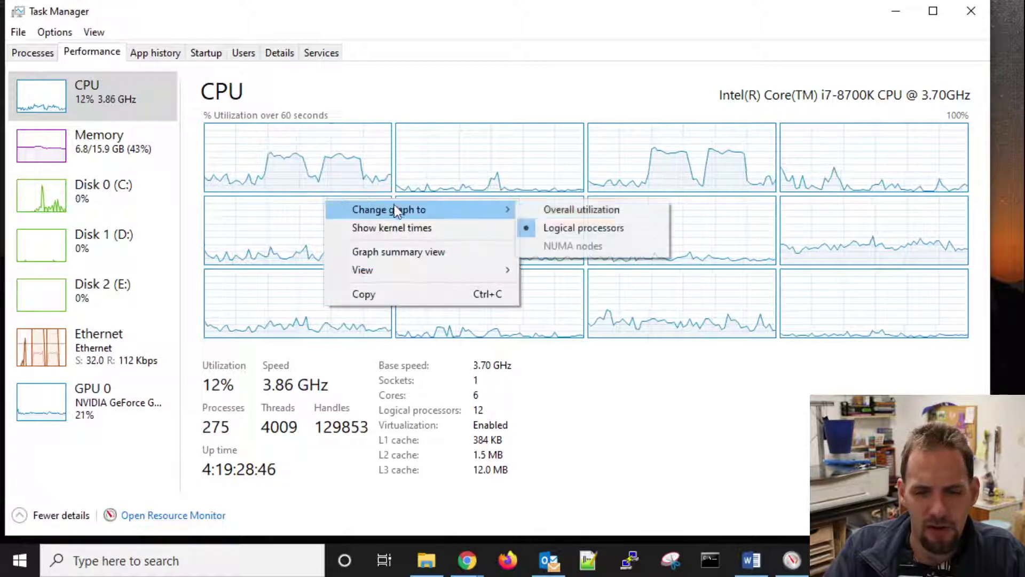
left_click(617, 210)
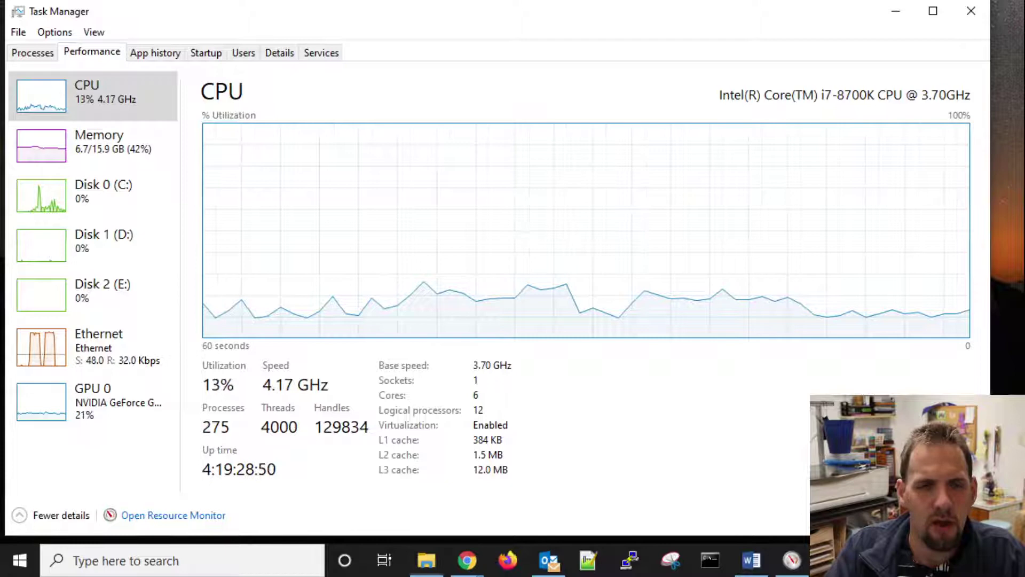
Move between the Memory and CPU graphs, ending on the Memory usage details.
key("alt+Tab")
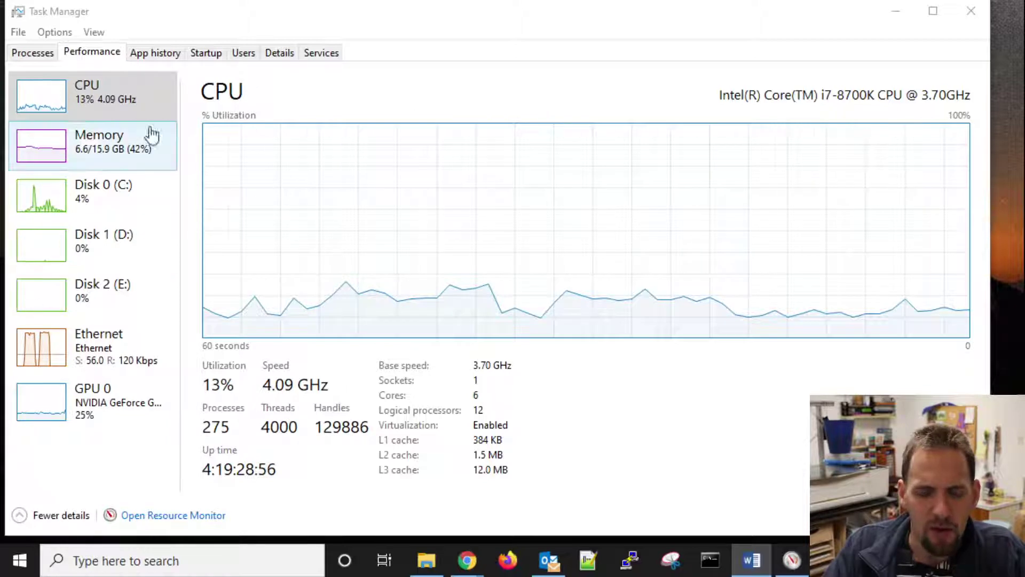
left_click(117, 155)
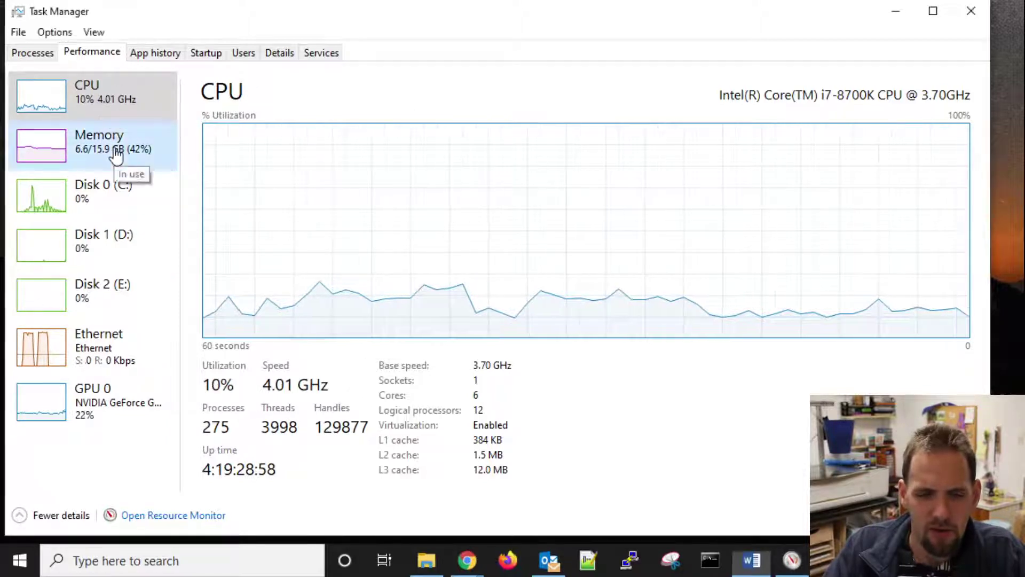
left_click(92, 110)
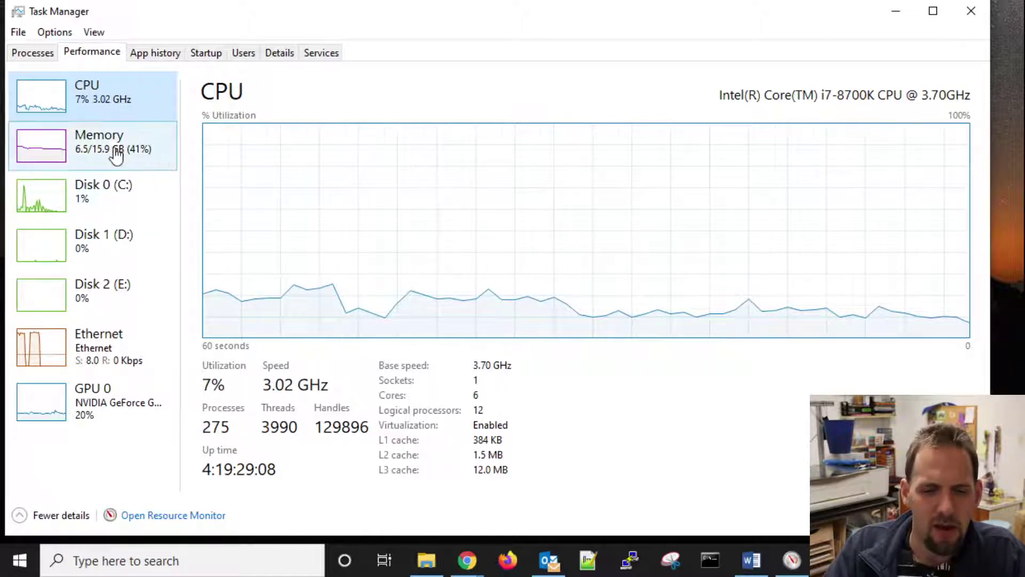
left_click(91, 154)
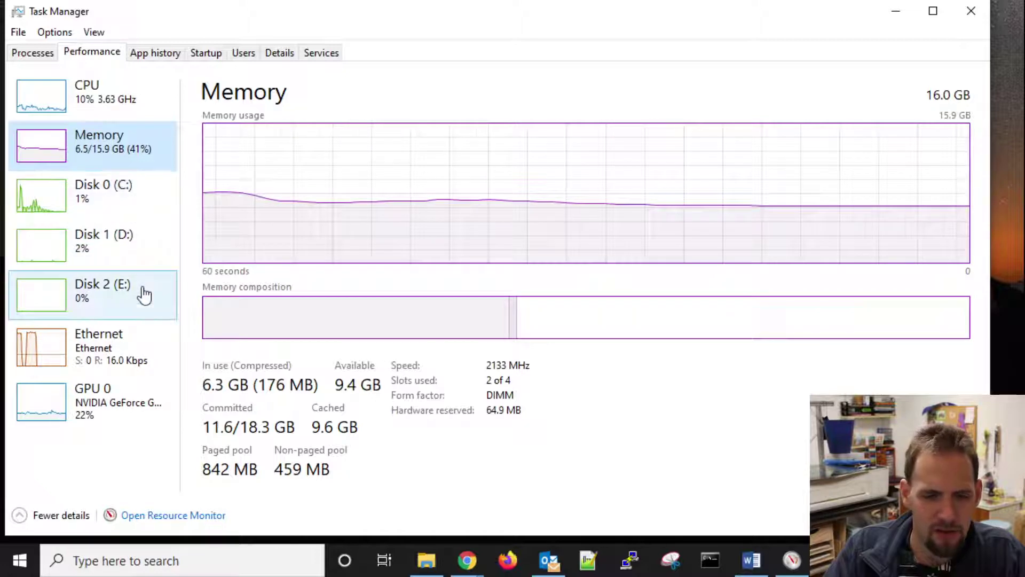
View Ethernet throughput and GPU 0 details, then go back through Memory to CPU.
left_click(128, 346)
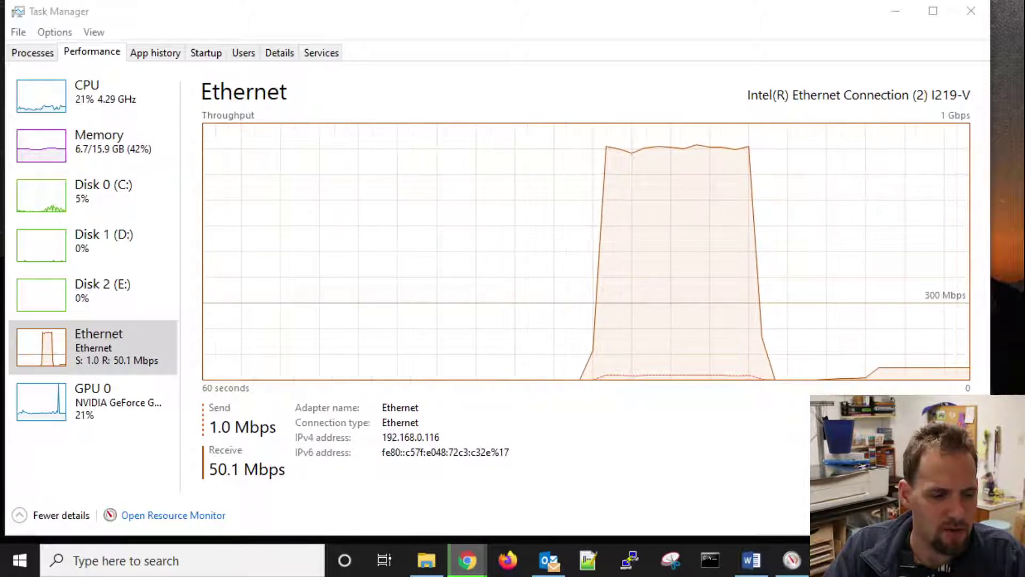
left_click(110, 405)
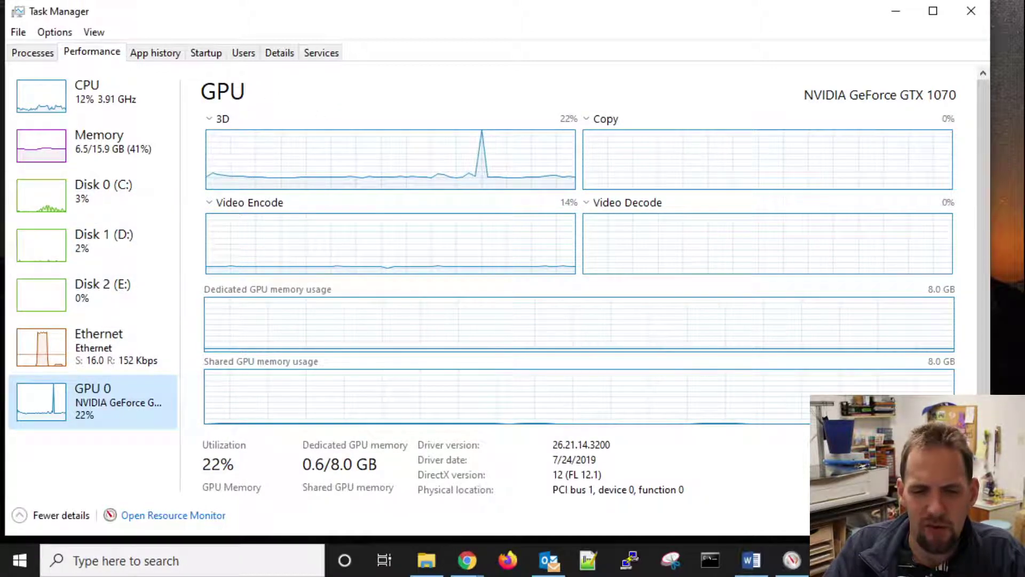
left_click(121, 154)
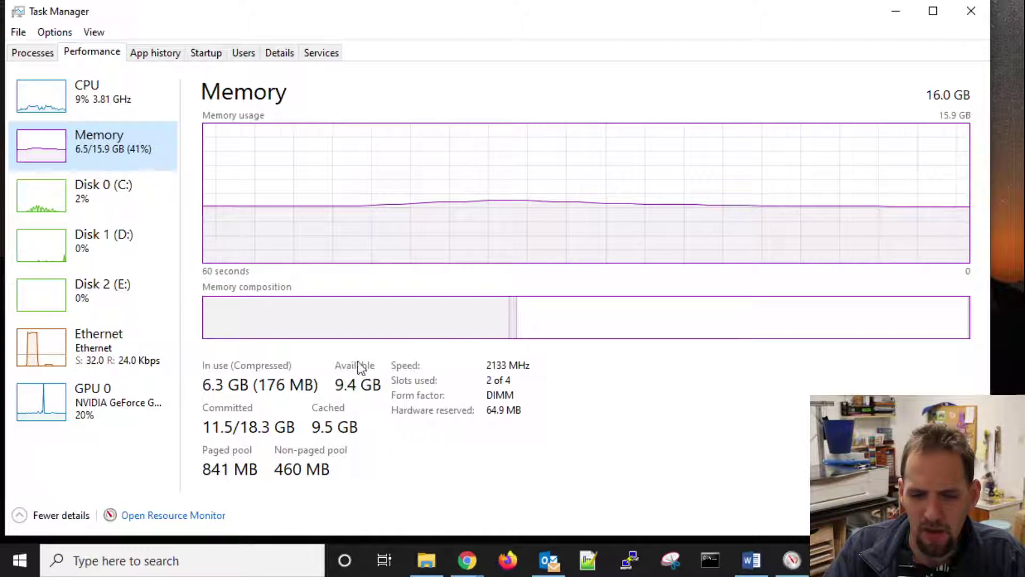
left_click(133, 107)
Change the CPU graph to show each of the 12 logical processors separately.
right_click(337, 185)
mouse_move(370, 200)
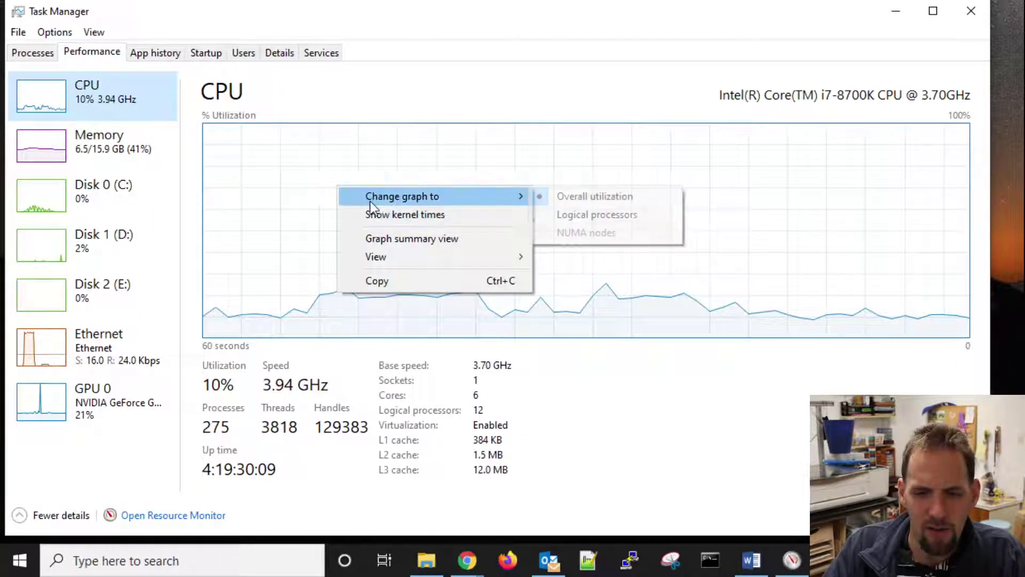
left_click(597, 216)
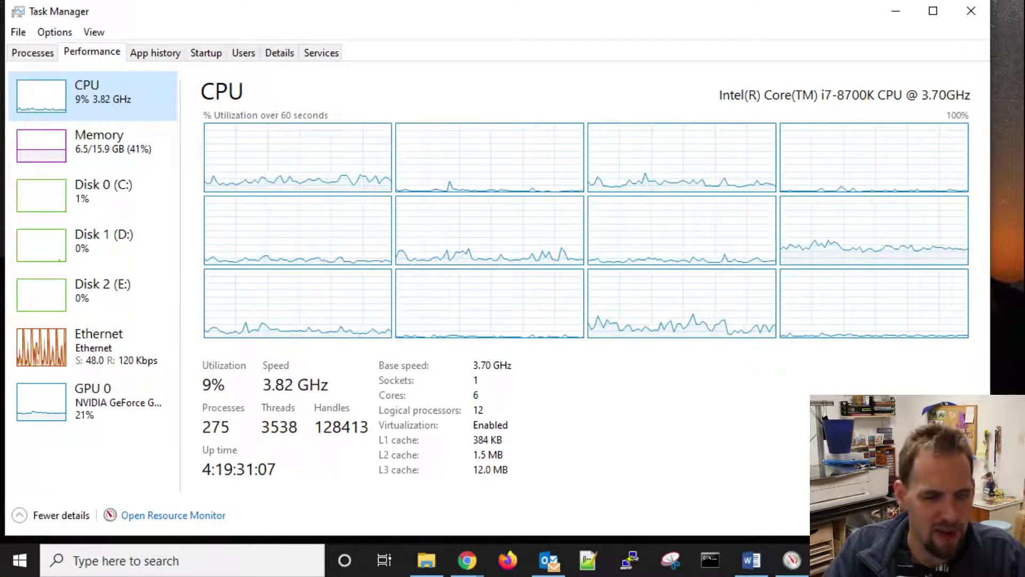
key("alt+Tab")
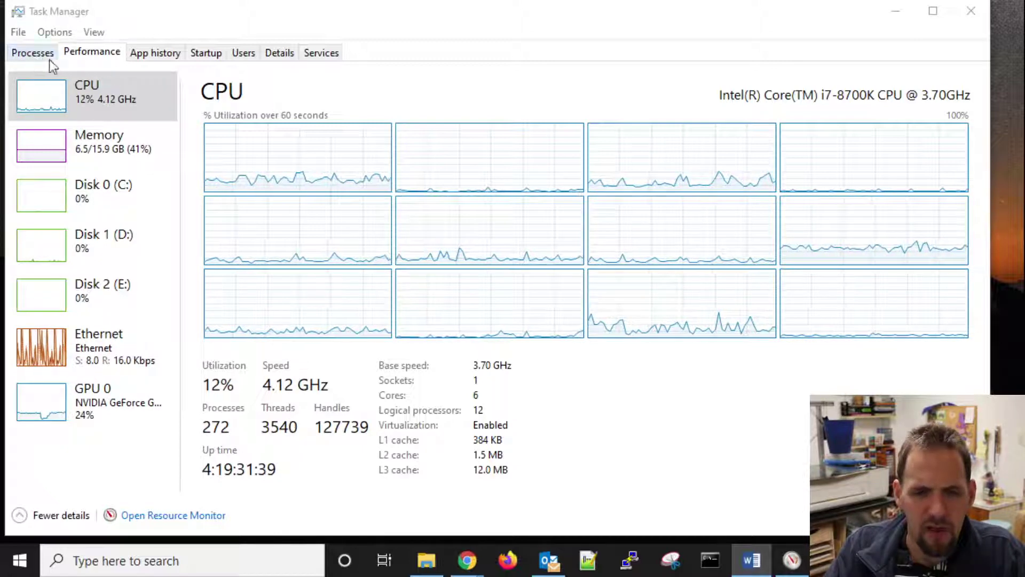
Browse the App history, Startup, Users and Details tabs, narrowing the Details Status column.
left_click(157, 53)
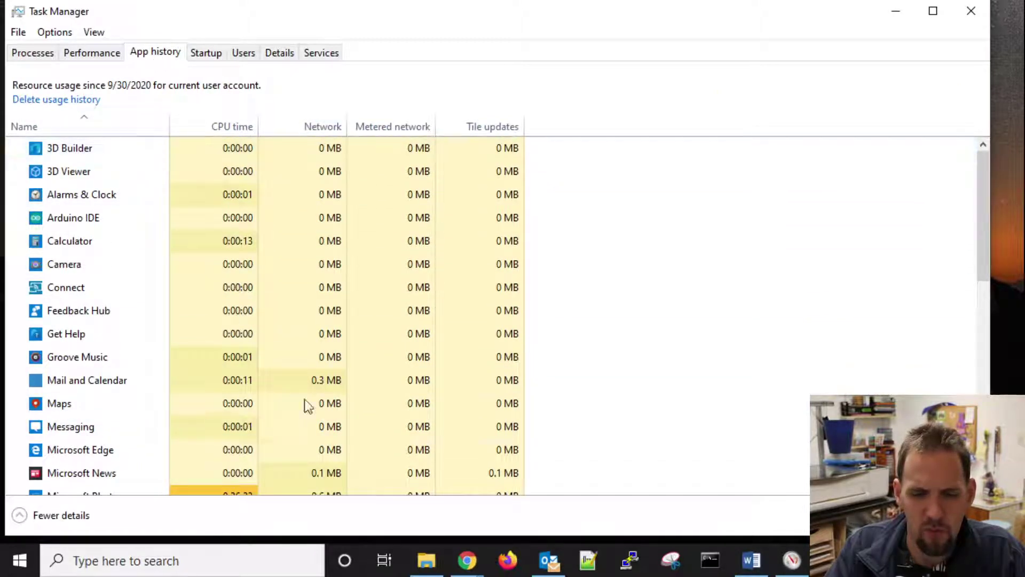
left_click(208, 55)
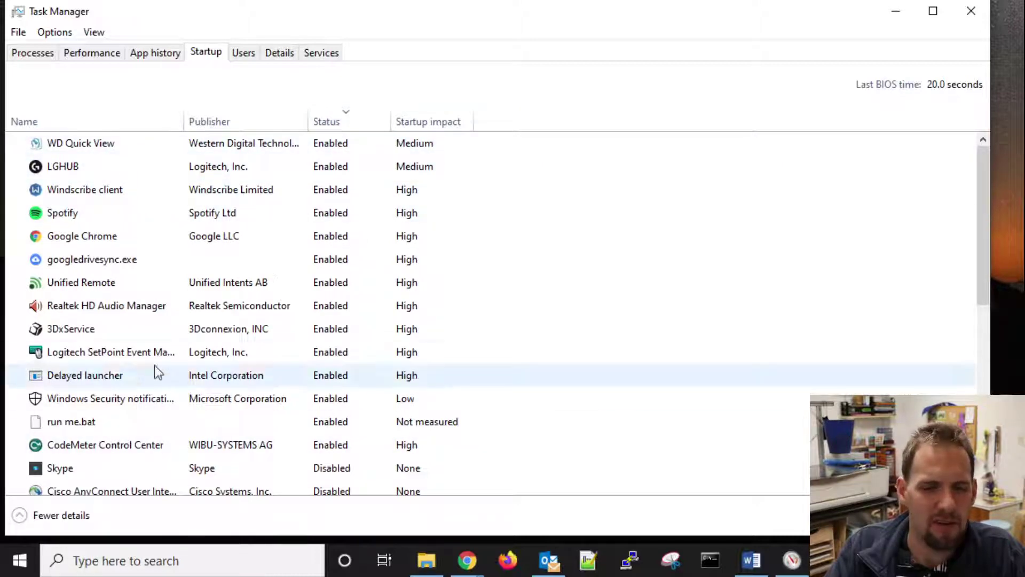
left_click(249, 53)
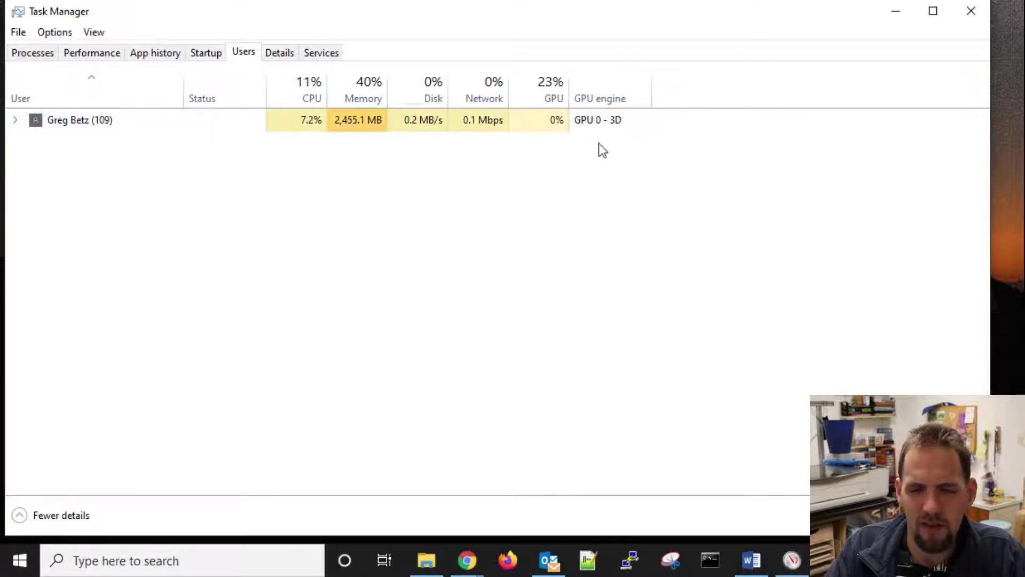
left_click(276, 55)
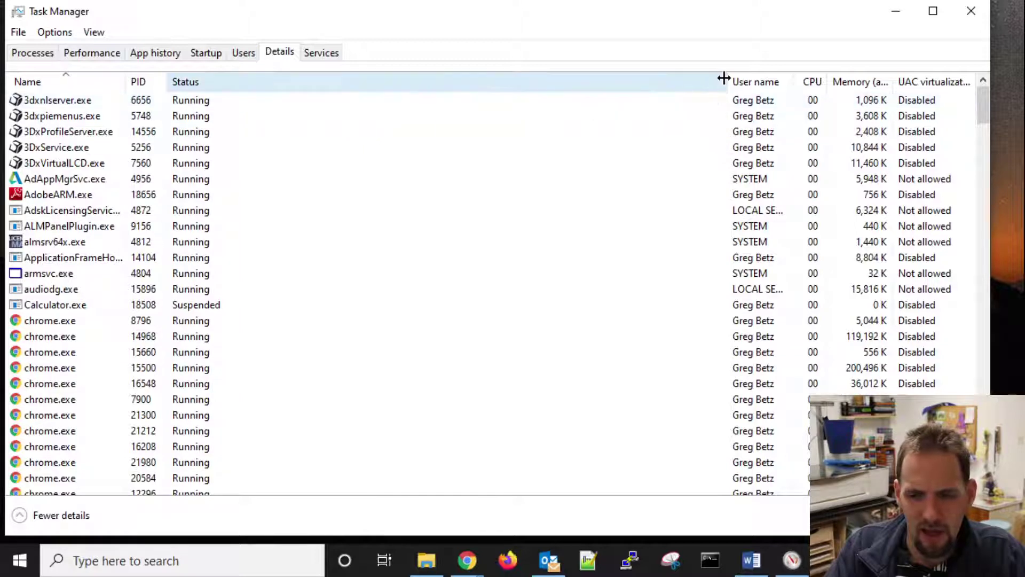
left_click_drag(726, 82, 241, 80)
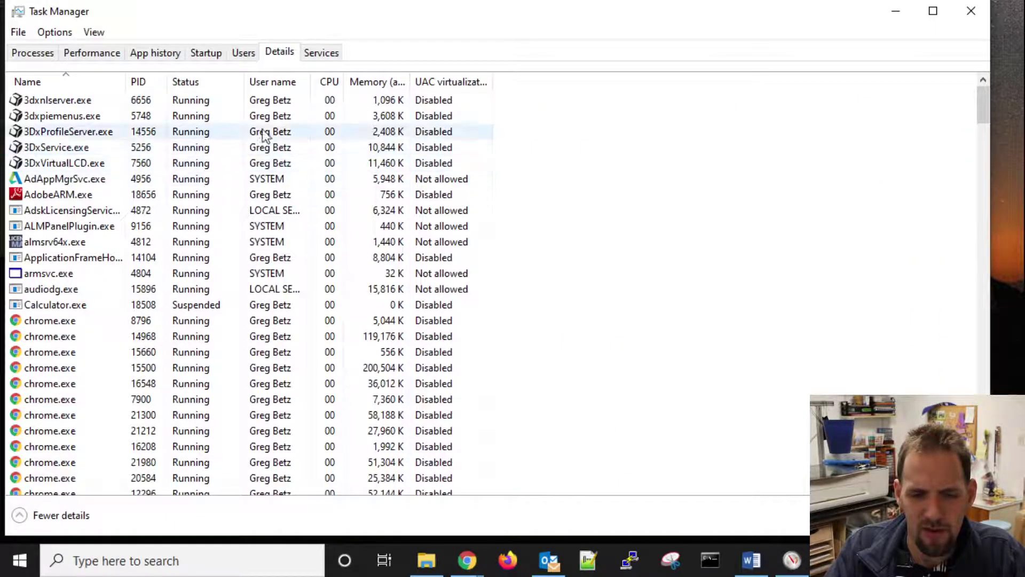
Widen the Services Name, PID/Description and Status columns, then return to Processes.
left_click(325, 51)
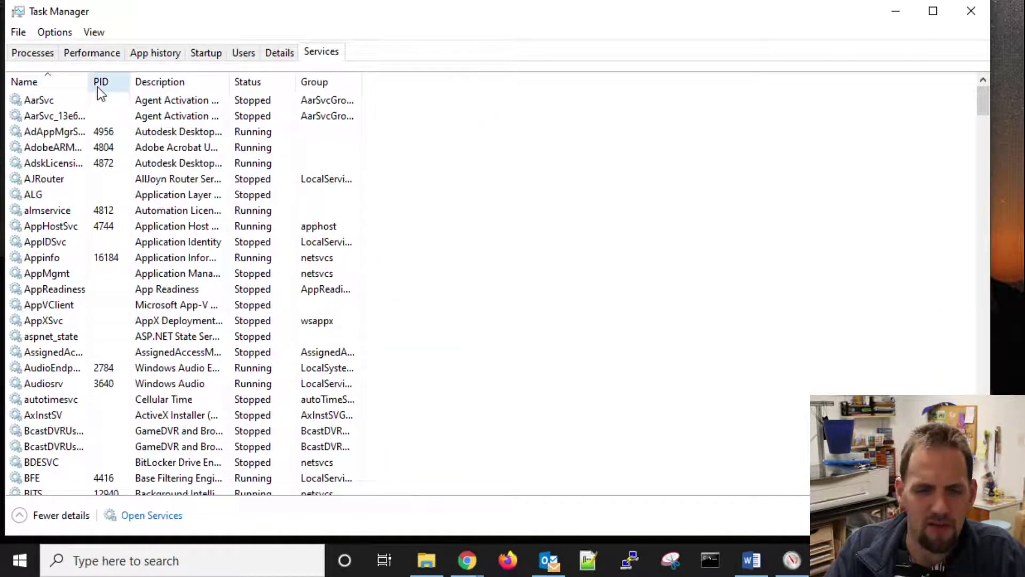
left_click_drag(89, 83, 226, 82)
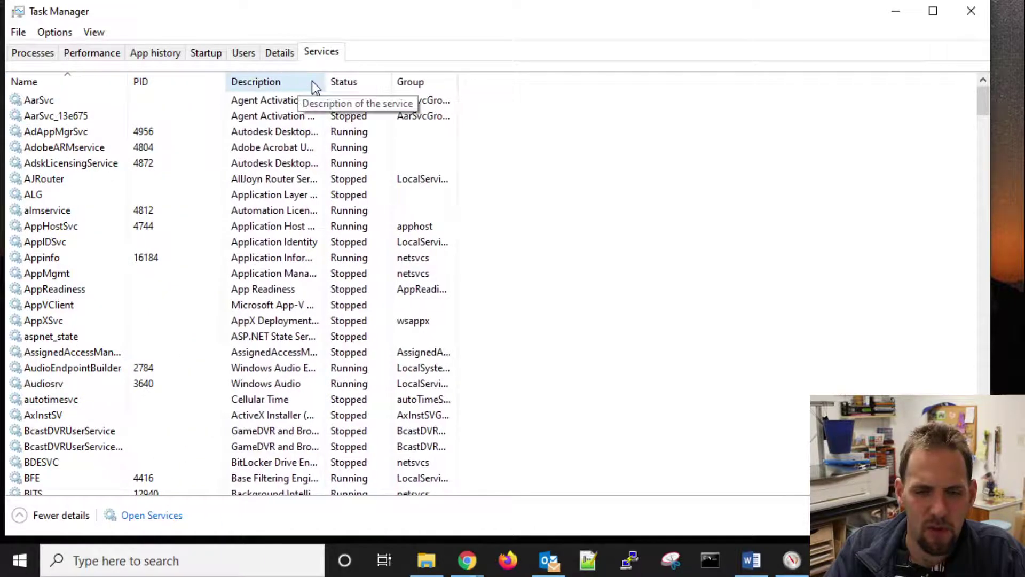
left_click_drag(330, 80, 354, 81)
left_click_drag(419, 82, 476, 82)
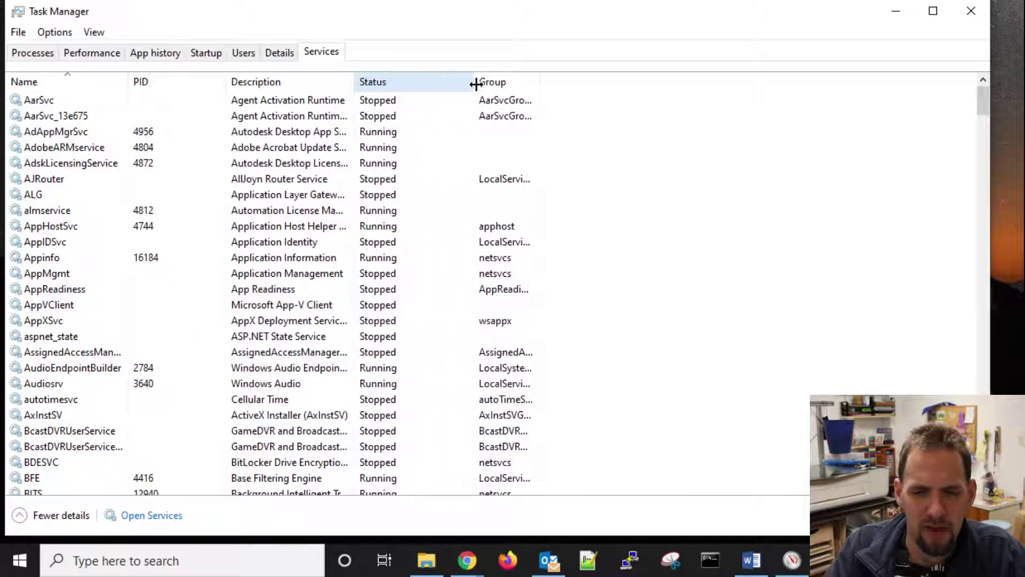
left_click(101, 51)
left_click(39, 56)
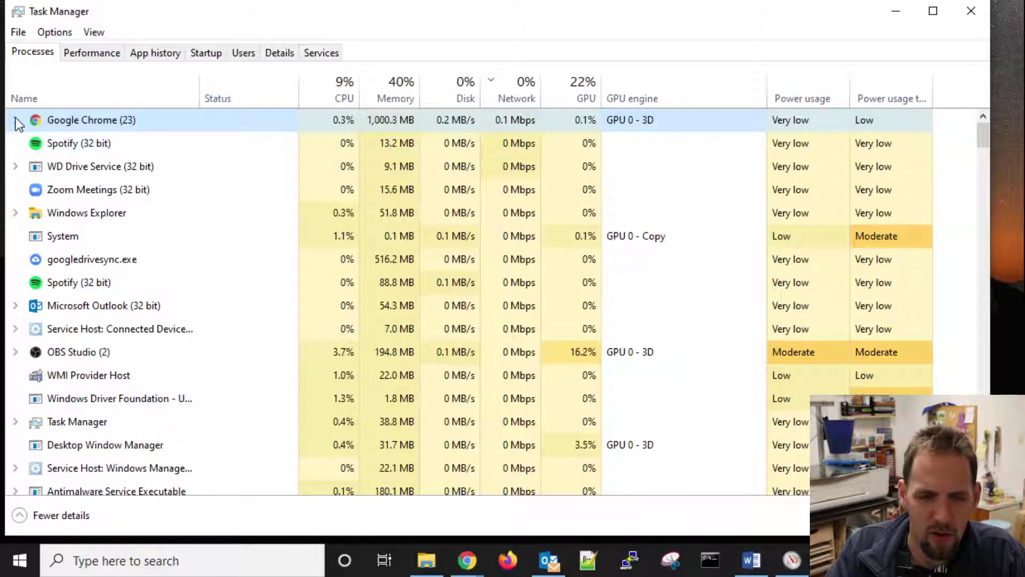
Expand the Google Chrome (23) group and inspect its child processes and open windows.
left_click(16, 120)
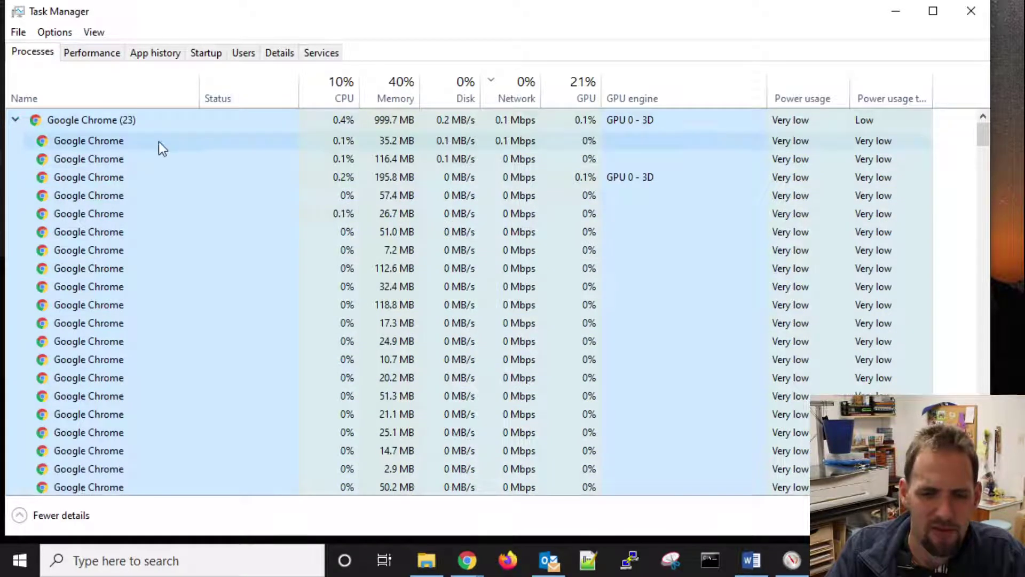
scroll(160, 208, "down", 3)
scroll(159, 209, "up", 3)
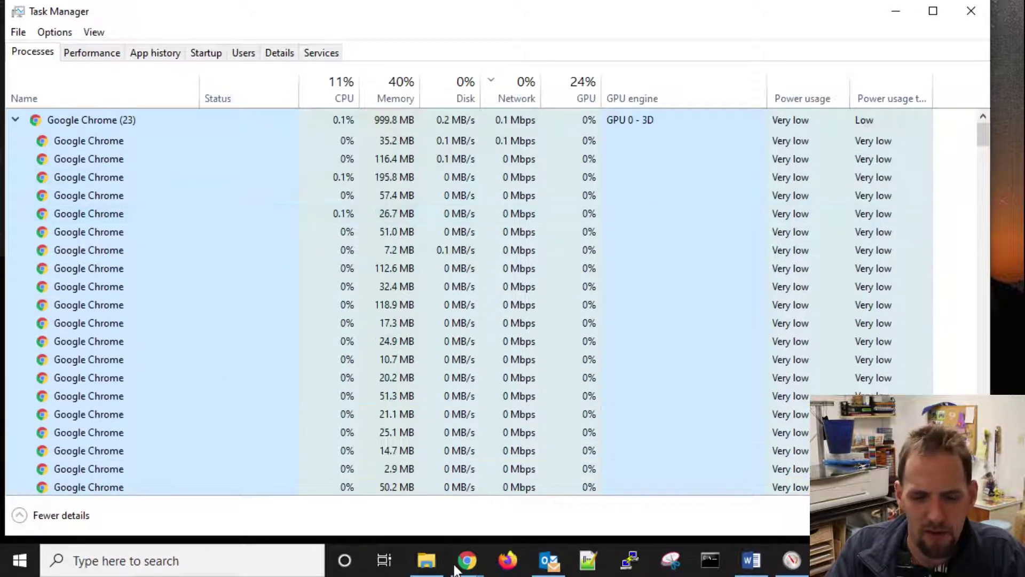
left_click(483, 569)
mouse_move(491, 507)
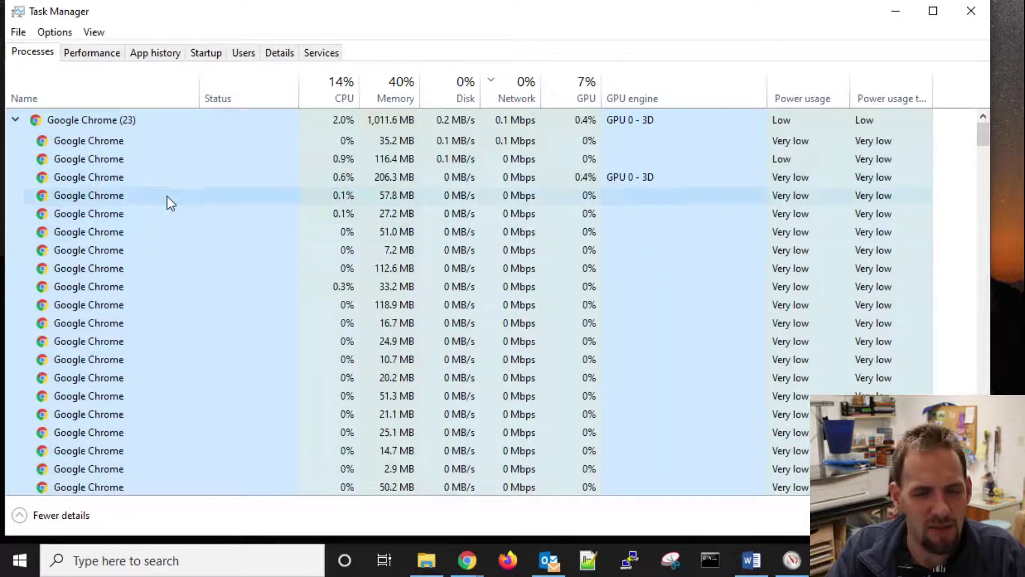
scroll(192, 179, "down", 1)
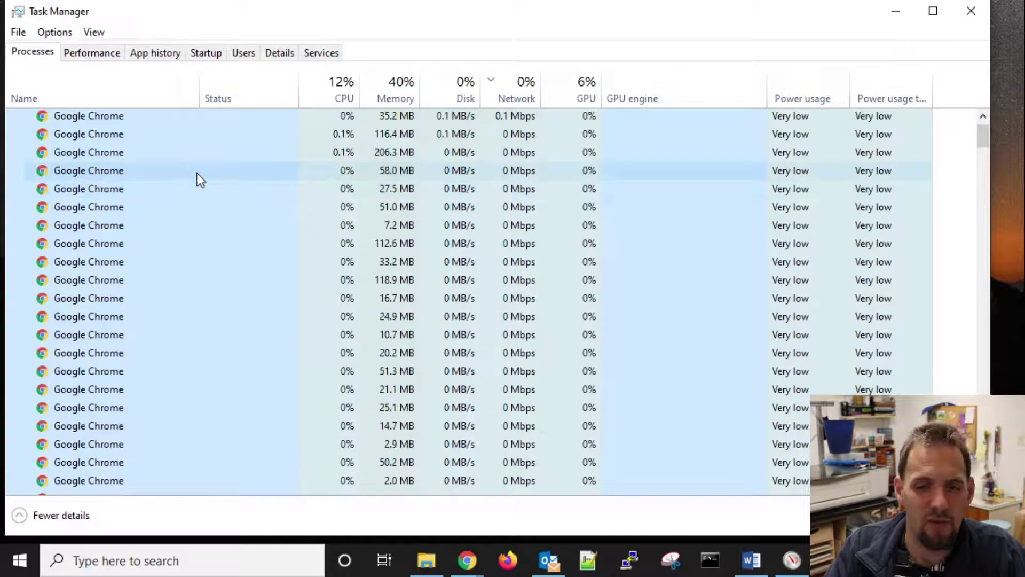
scroll(169, 173, "up", 1)
Collapse the Chrome group, sort processes by CPU usage, and select OBS Studio.
left_click(18, 119)
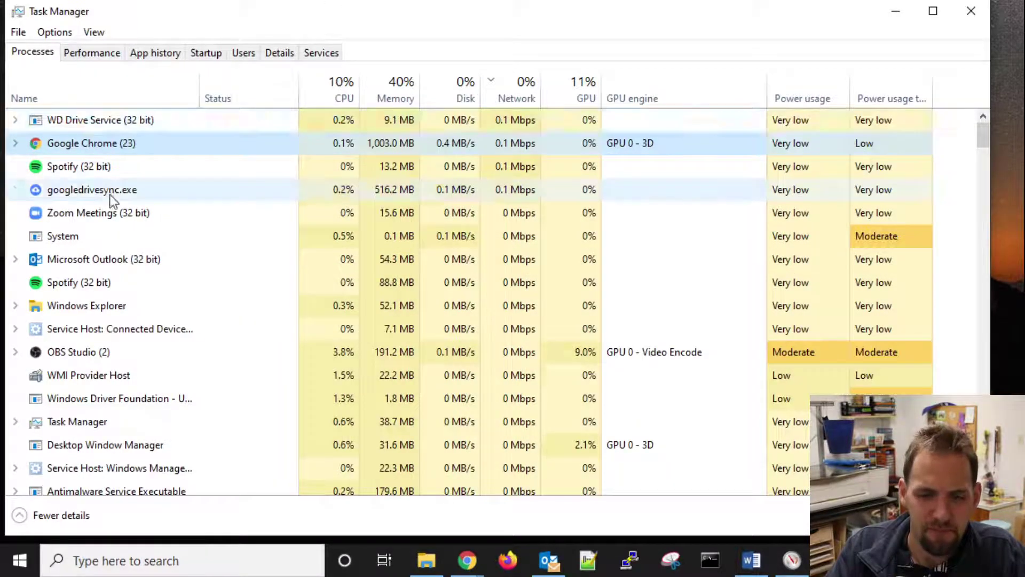
left_click(341, 91)
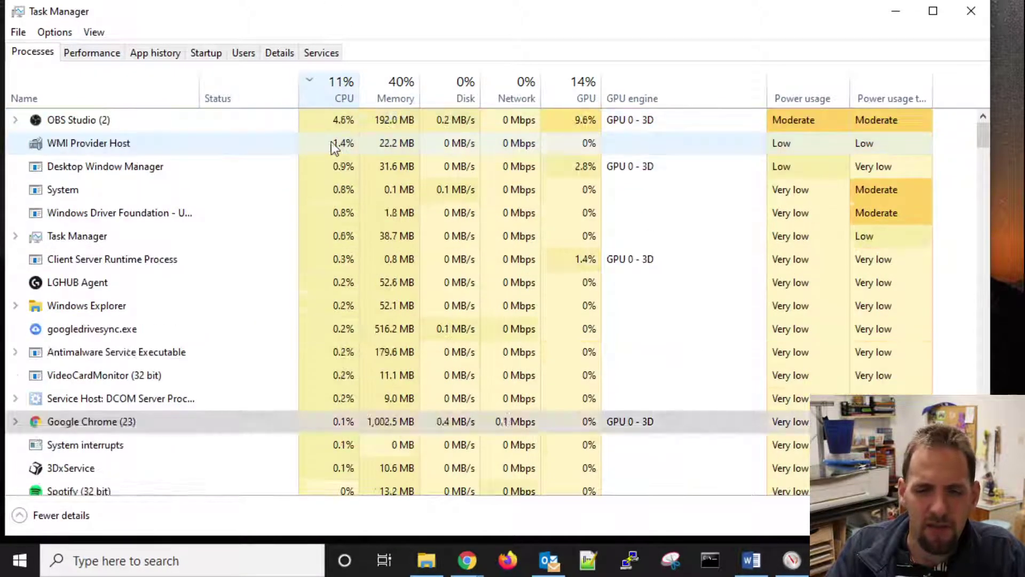
left_click(332, 125)
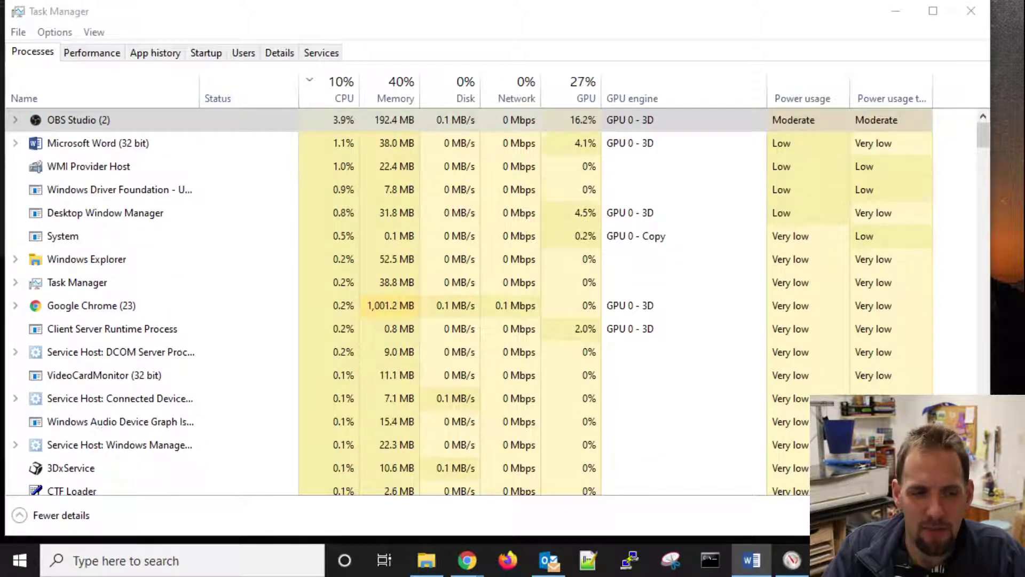
Launch AutoCAD 2021 from the Start menu, then bring Task Manager back to the front.
left_click(20, 559)
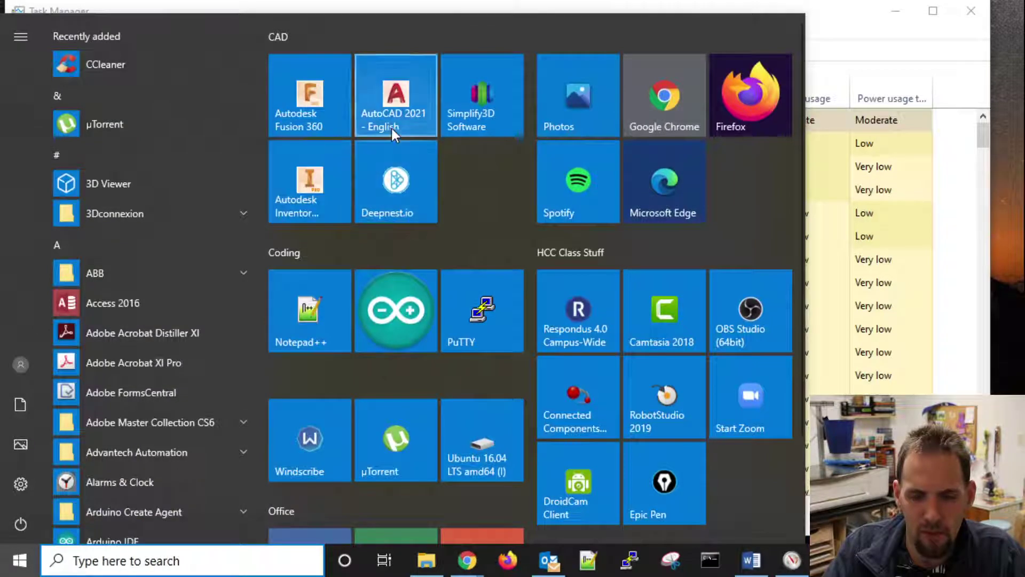
left_click(392, 128)
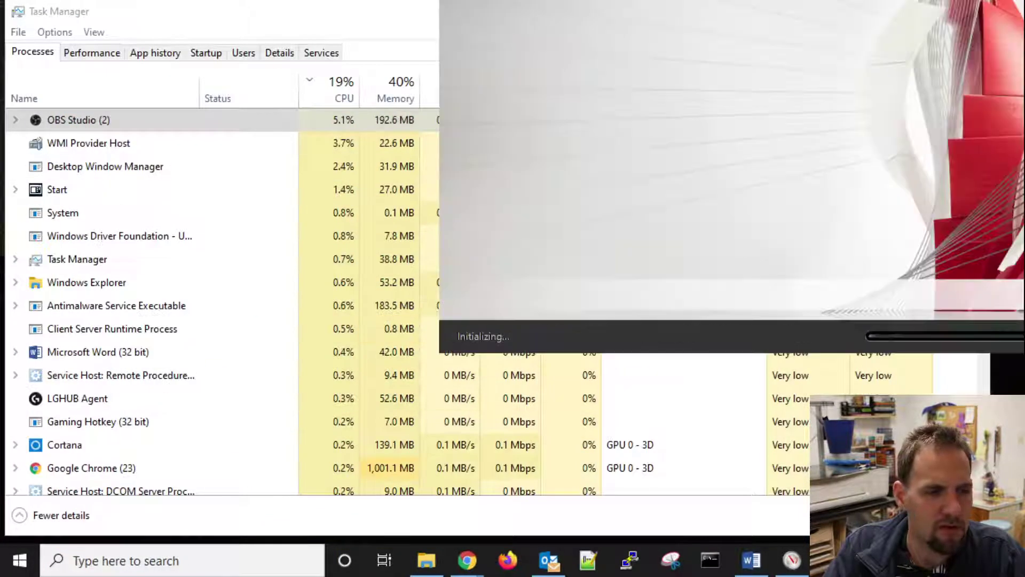
left_click(361, 29)
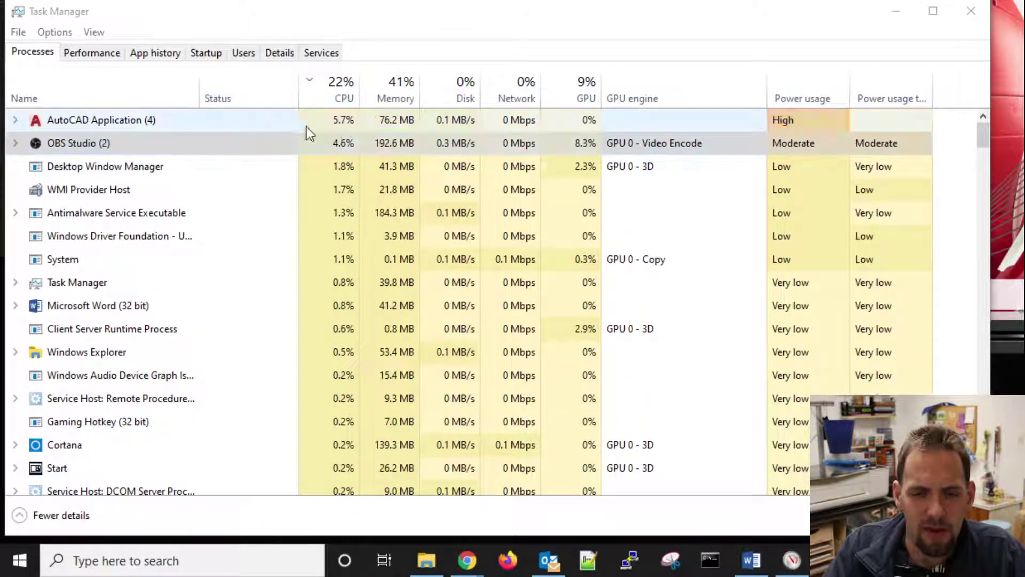
left_click(408, 121)
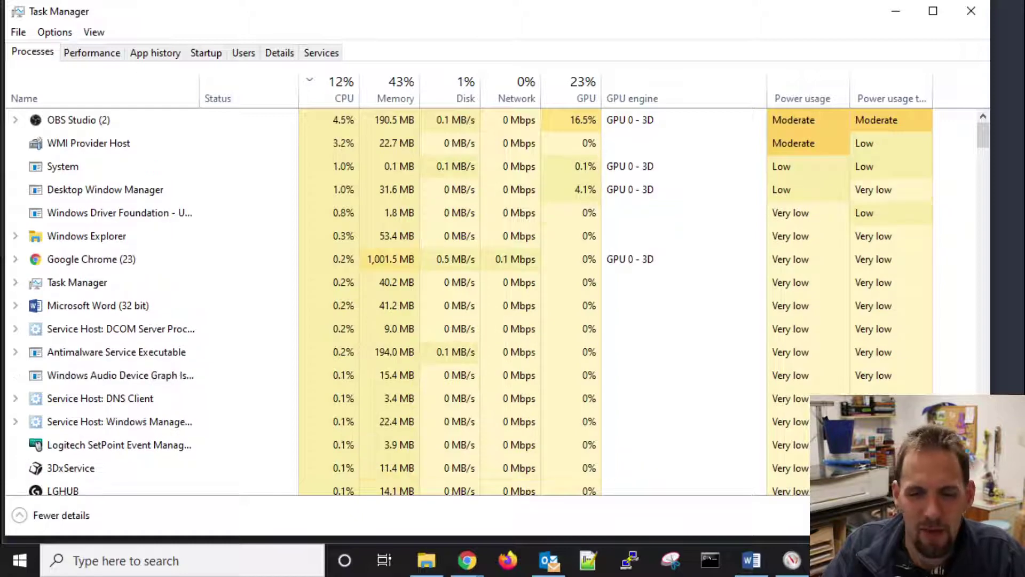
Order the Processes list by the Memory column so Google Chrome (1,002.3 MB) leads.
left_click(384, 92)
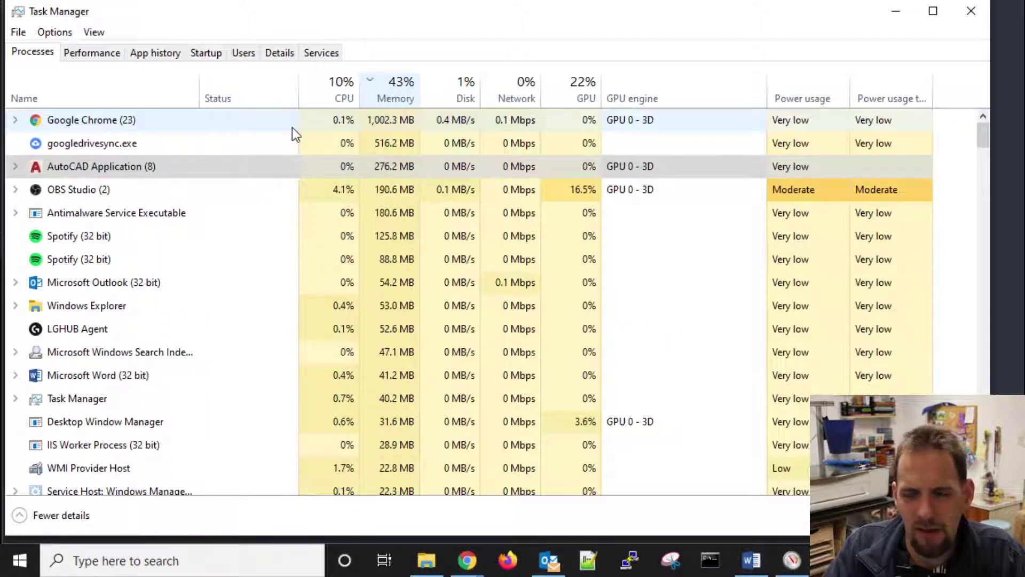